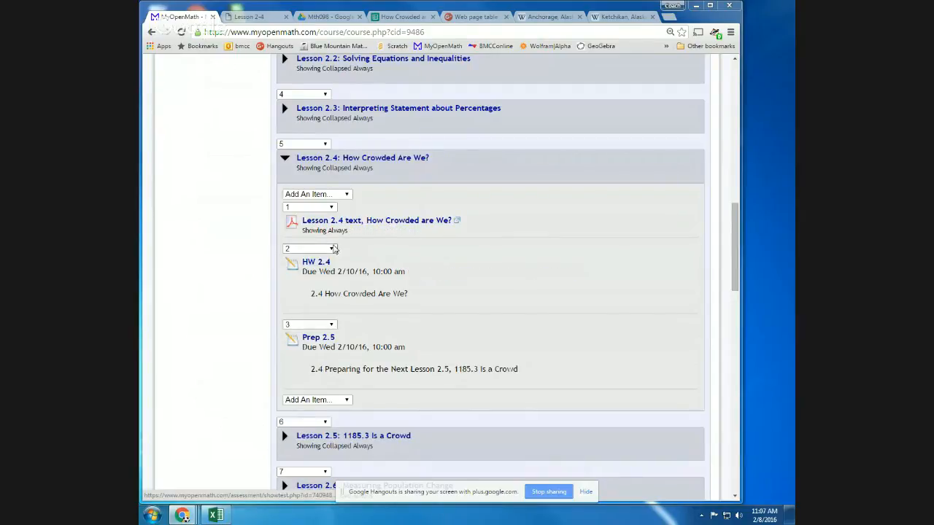
# Open question 2, on community college majors, in the HW 2.3 assessment.
pyautogui.click(379, 110)
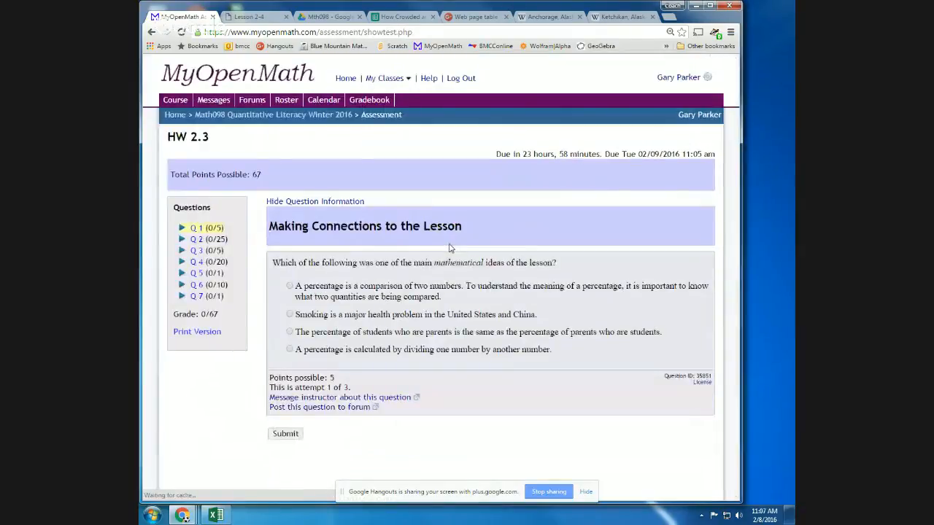
pyautogui.click(196, 241)
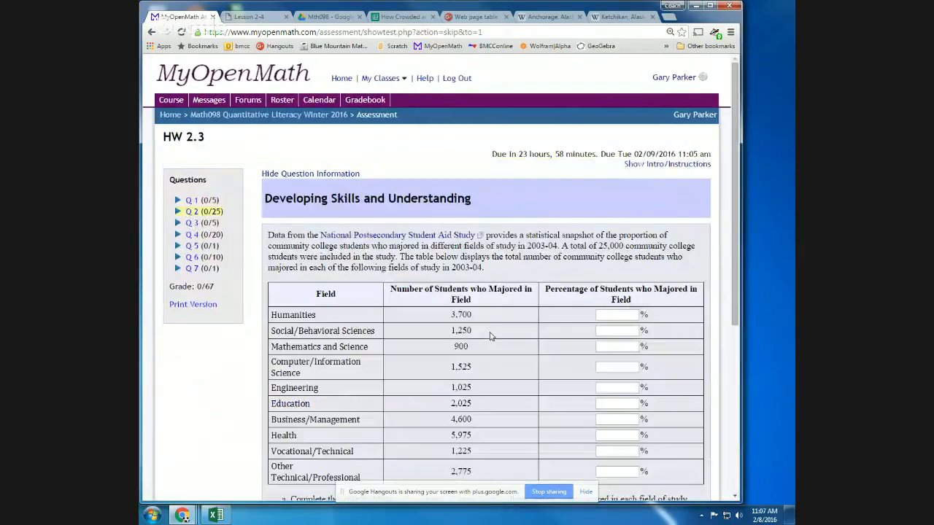
pyautogui.scroll(-3, 490, 336)
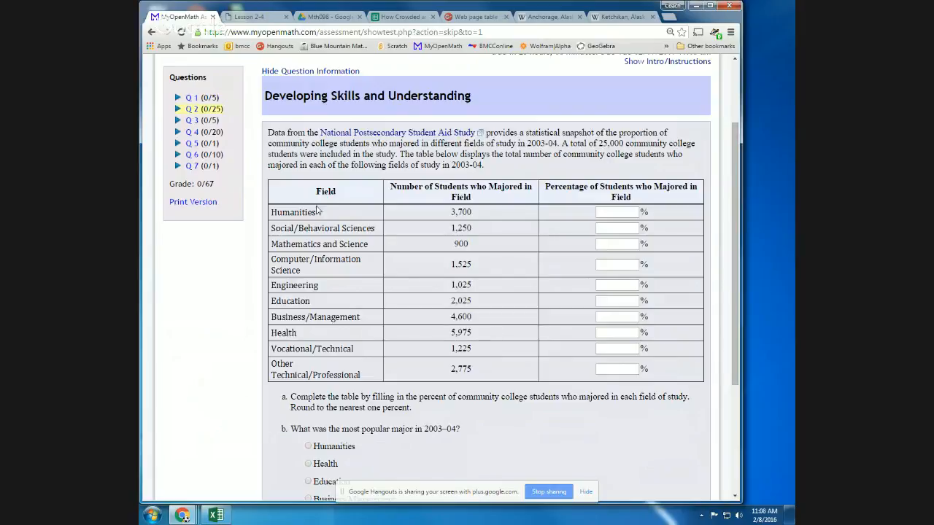
# Copy the whole majors table from the homework question and paste it at cell A1 of Sheet2 in the "How Crowded are We?" spreadsheet.
pyautogui.moveTo(315, 190); pyautogui.dragTo(656, 373)
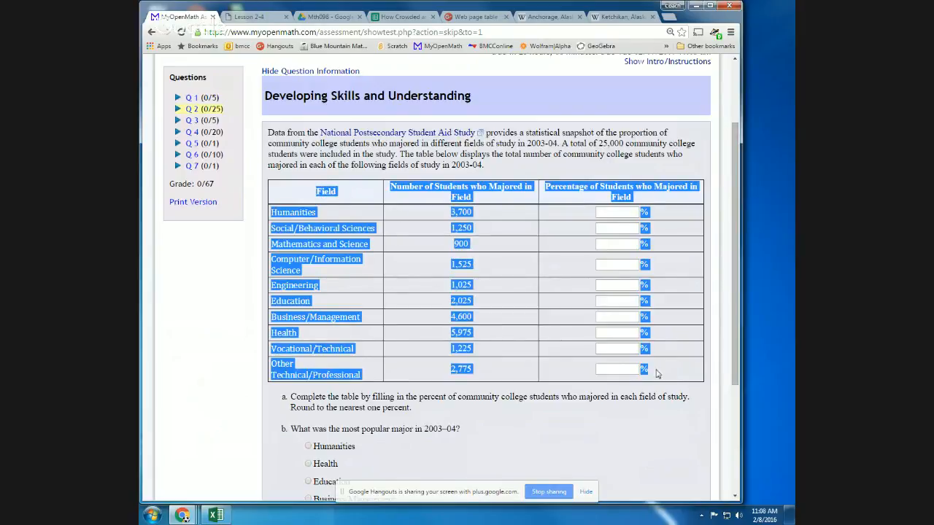
pyautogui.rightClick(298, 247)
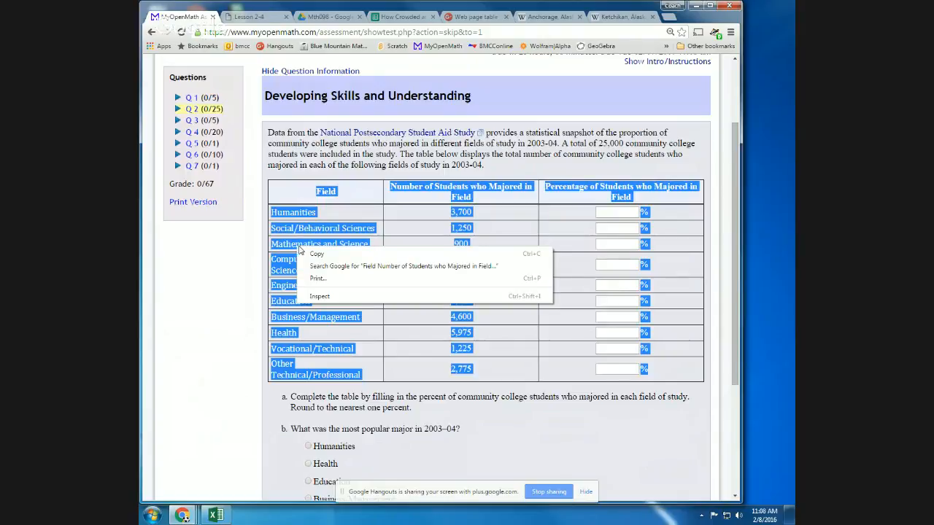
pyautogui.click(318, 255)
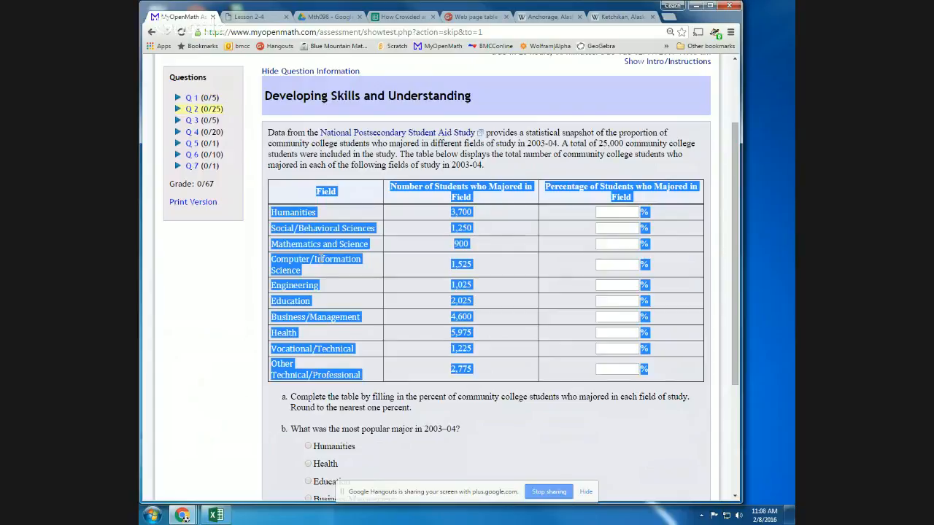
pyautogui.click(396, 19)
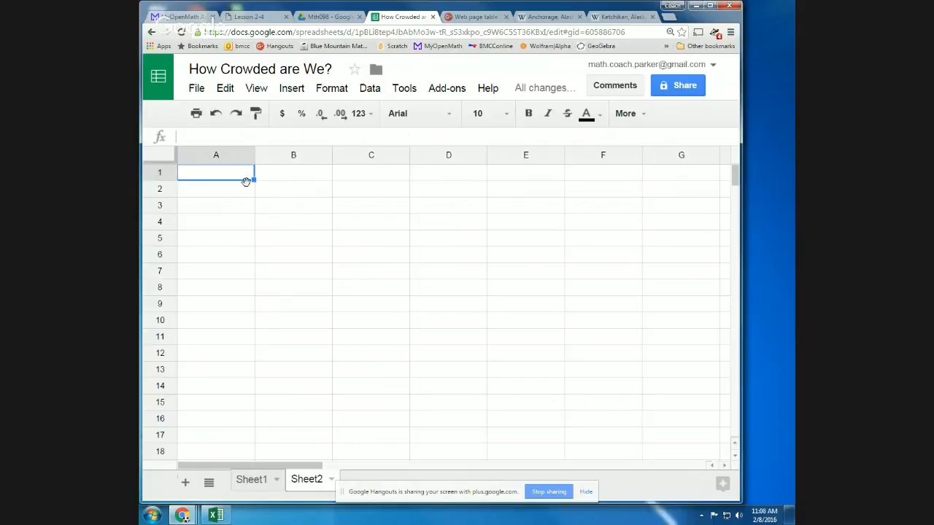
pyautogui.rightClick(210, 176)
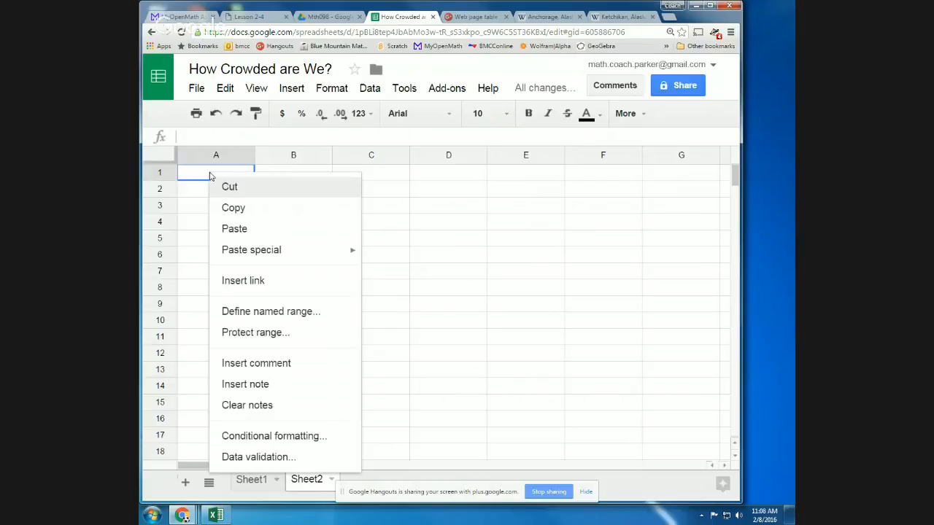
pyautogui.click(242, 229)
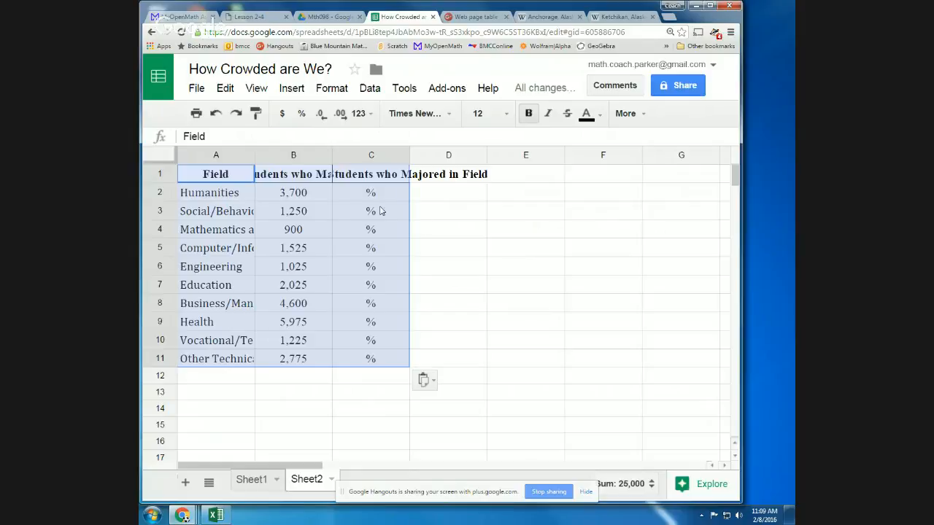
# Clear the percent signs from C2:C11 and widen column A to fit the full field names.
pyautogui.moveTo(379, 194); pyautogui.dragTo(376, 359)
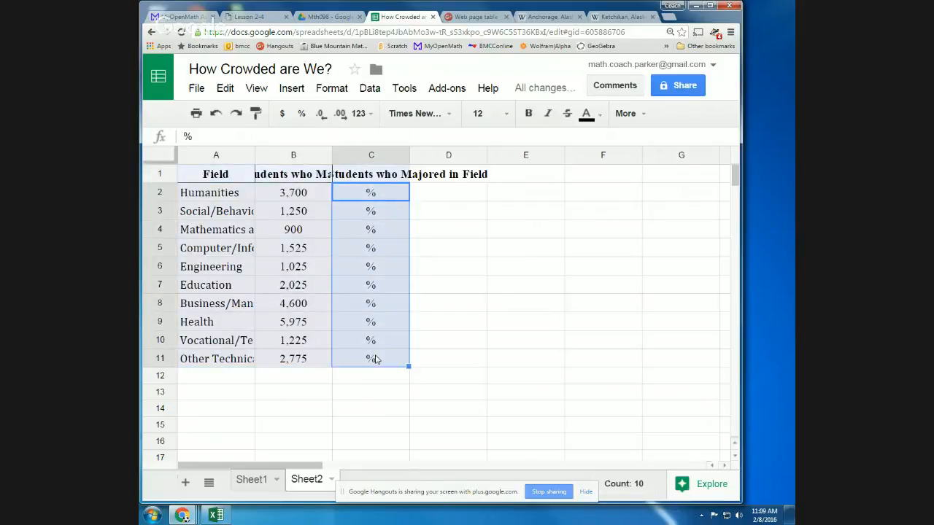
pyautogui.press('Delete')
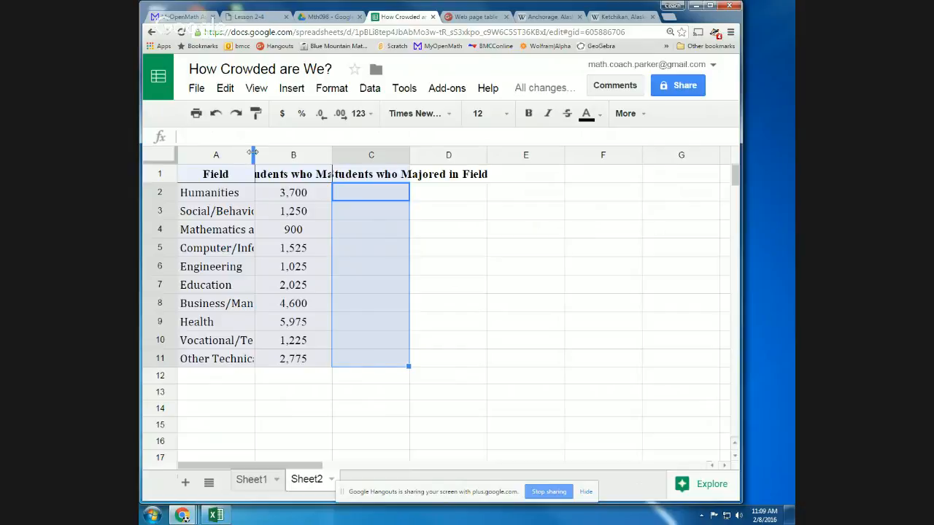
pyautogui.moveTo(252, 151); pyautogui.dragTo(341, 200)
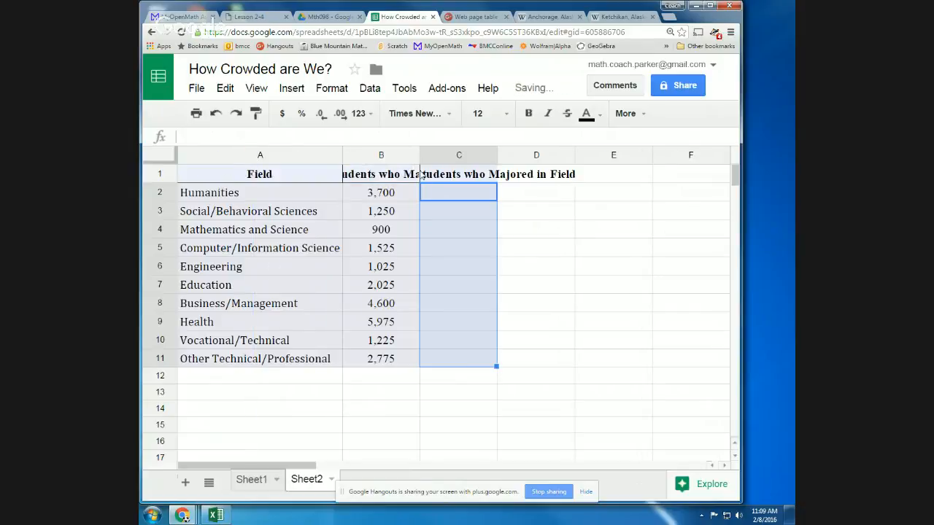
# Wrap the text of the two long column headers in B1:C1.
pyautogui.click(388, 175)
pyautogui.moveTo(423, 177); pyautogui.dragTo(441, 178)
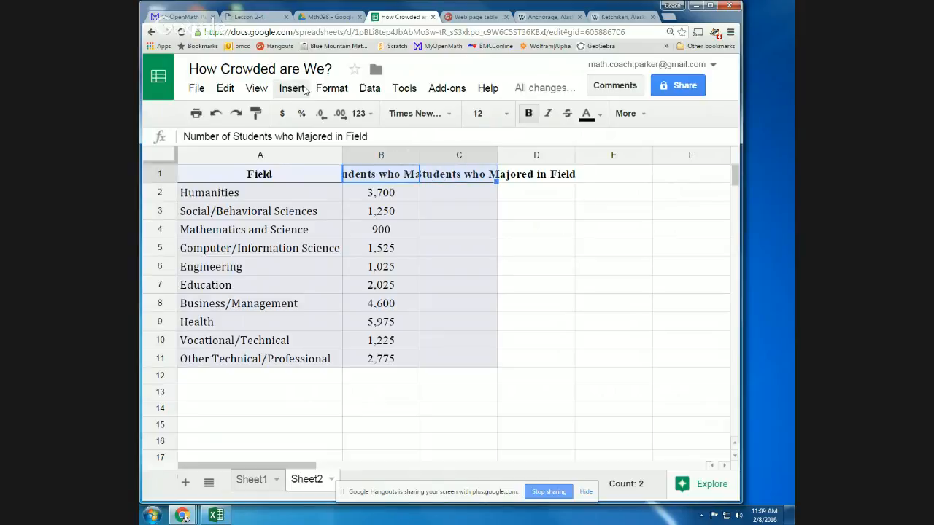
pyautogui.click(335, 90)
pyautogui.moveTo(379, 311)
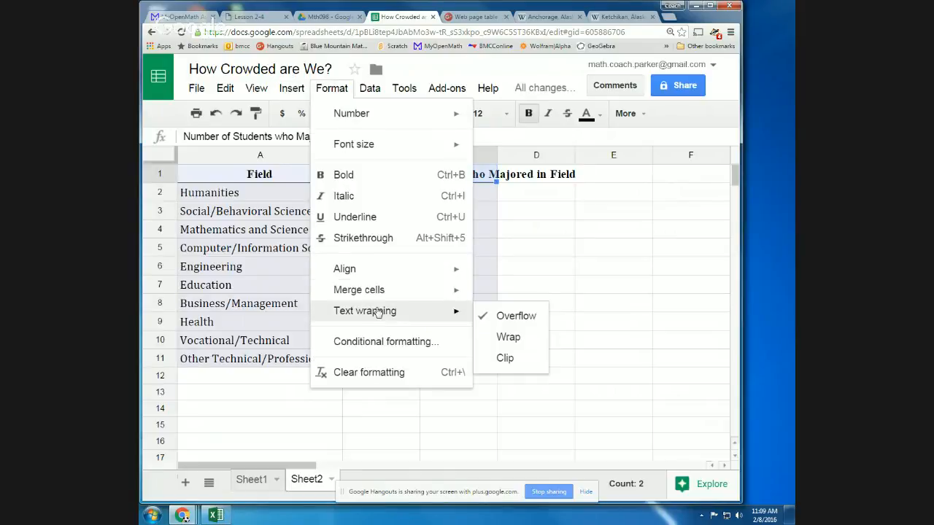
pyautogui.click(503, 337)
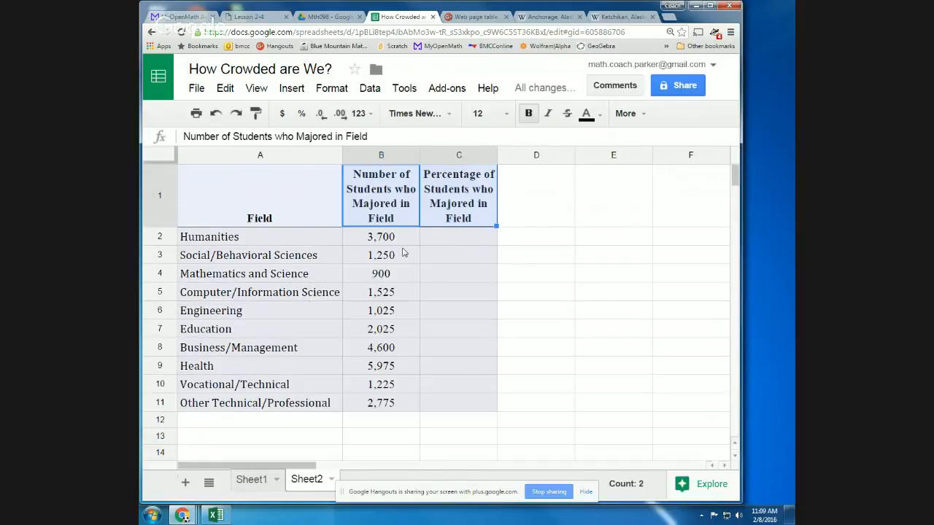
# Total the student counts in cell B12 with the formula =SUM(B2:B11).
pyautogui.moveTo(385, 238); pyautogui.dragTo(383, 406)
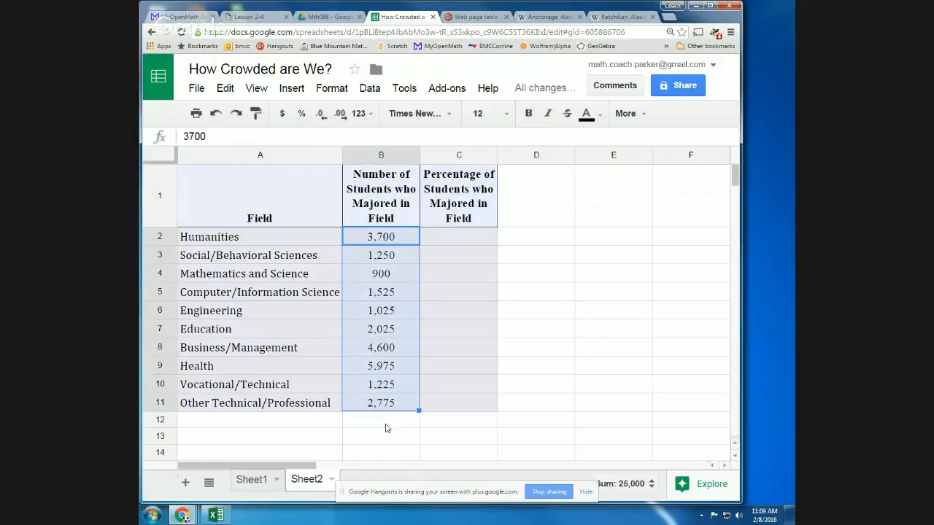
pyautogui.click(390, 424)
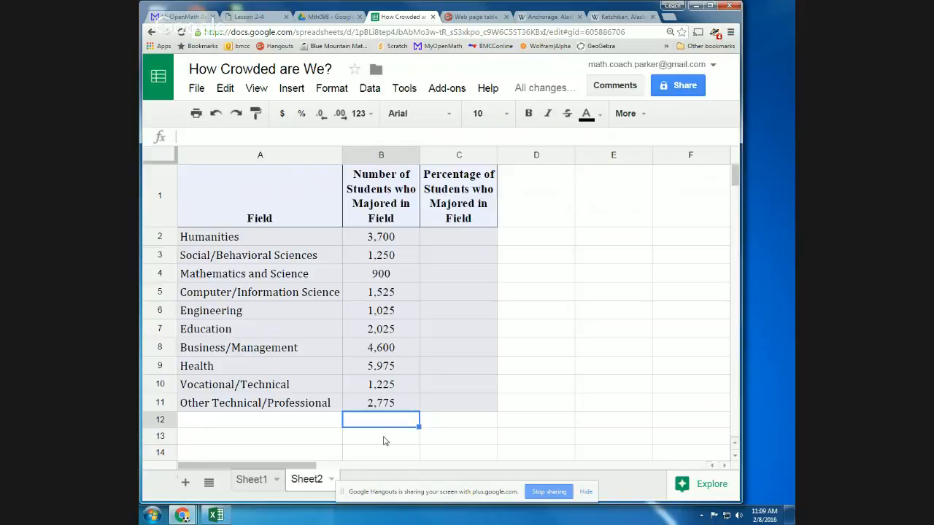
pyautogui.click(629, 115)
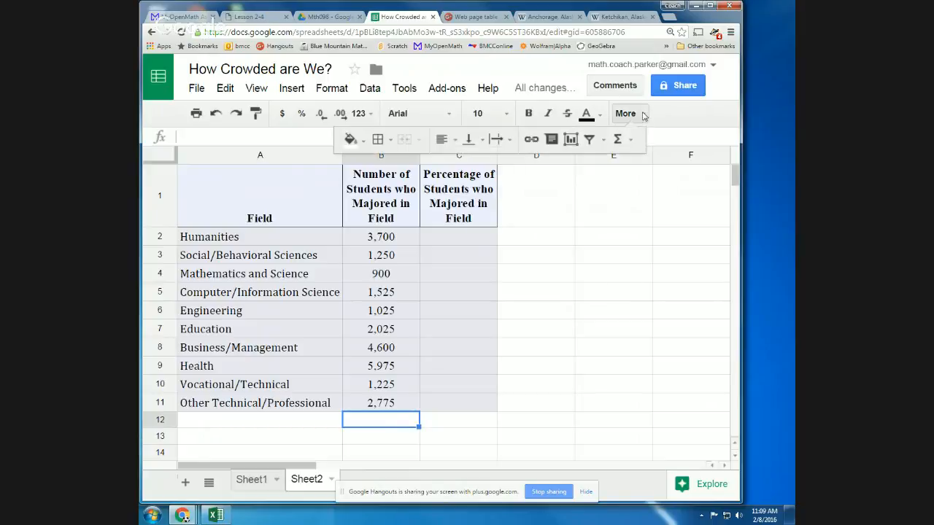
pyautogui.click(617, 140)
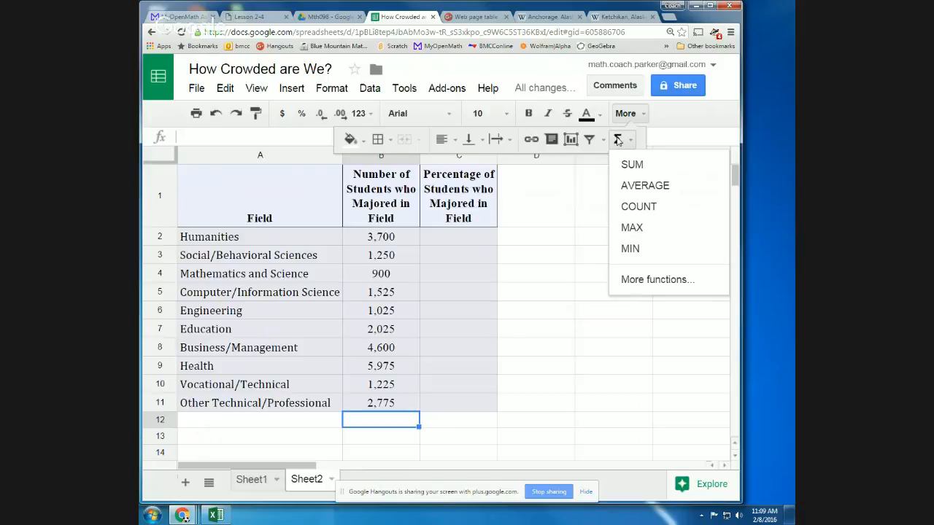
pyautogui.click(632, 172)
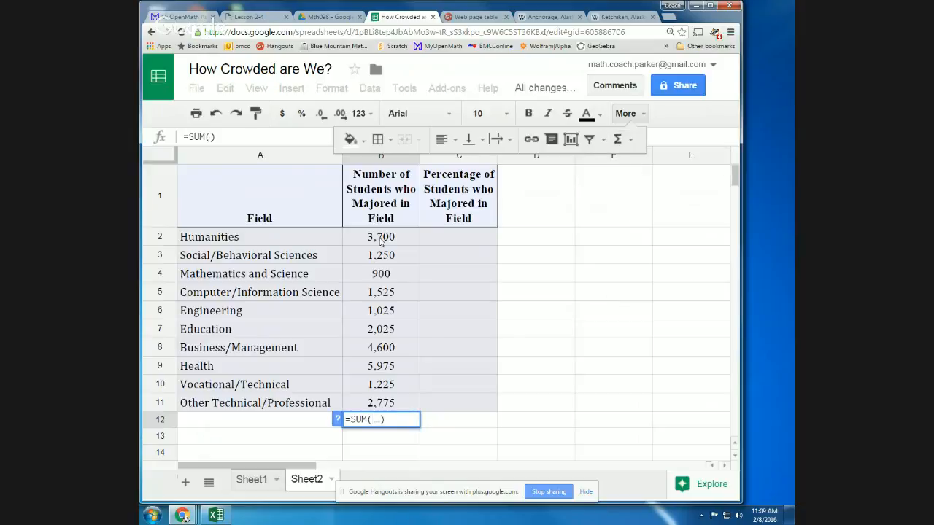
pyautogui.moveTo(380, 241); pyautogui.dragTo(378, 403)
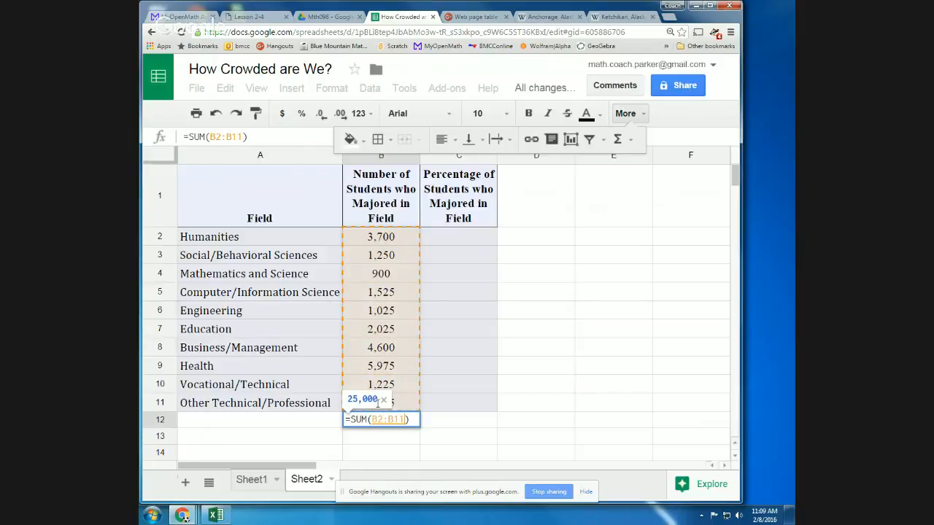
pyautogui.press('Return')
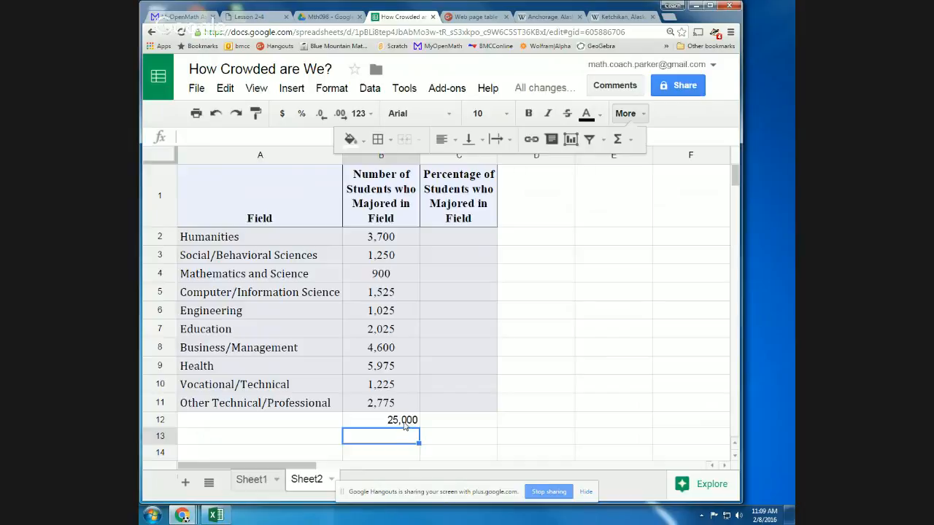
pyautogui.click(403, 421)
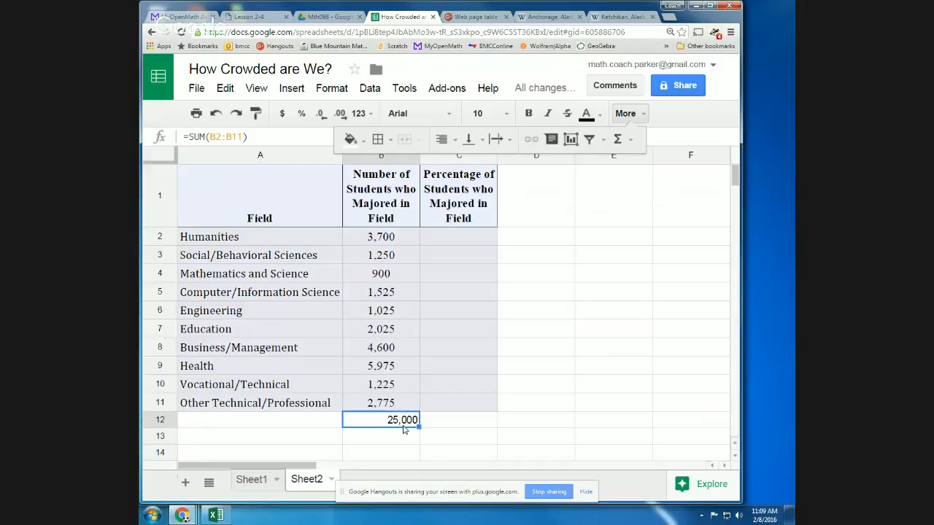
# Enter the formula =B2/25000 in cell C2 to calculate the Humanities share of all students.
pyautogui.click(450, 237)
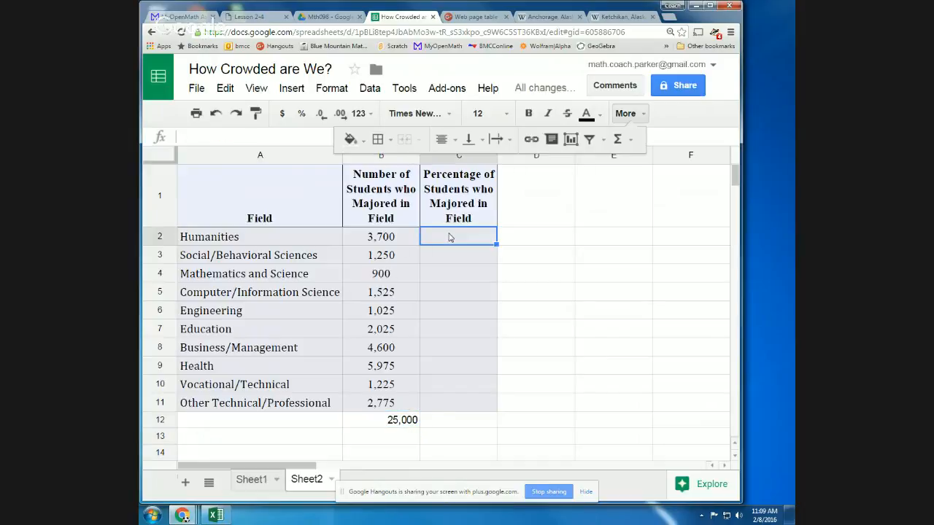
pyautogui.write('=')
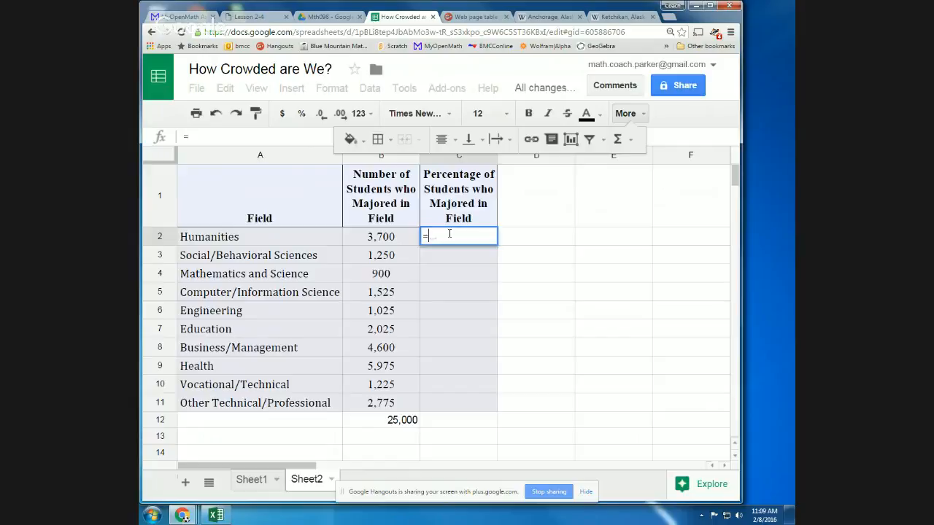
pyautogui.click(371, 243)
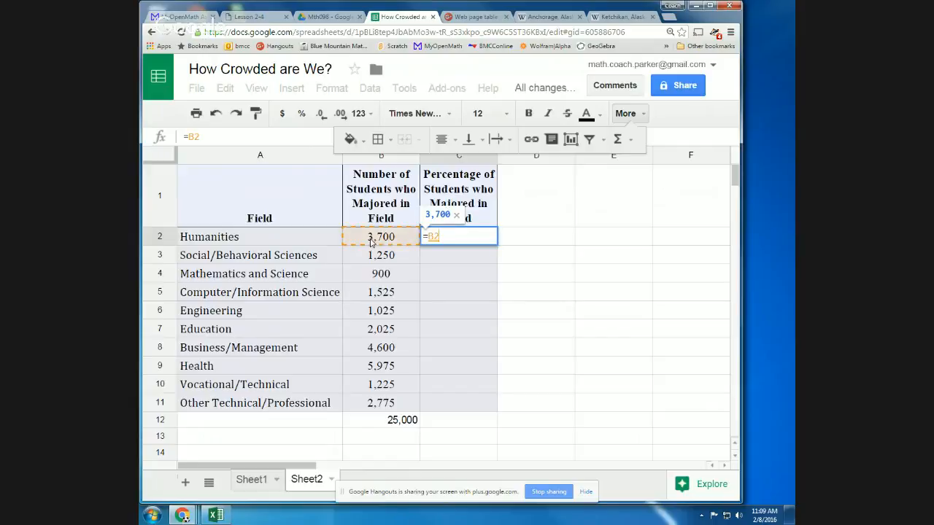
pyautogui.write('/25')
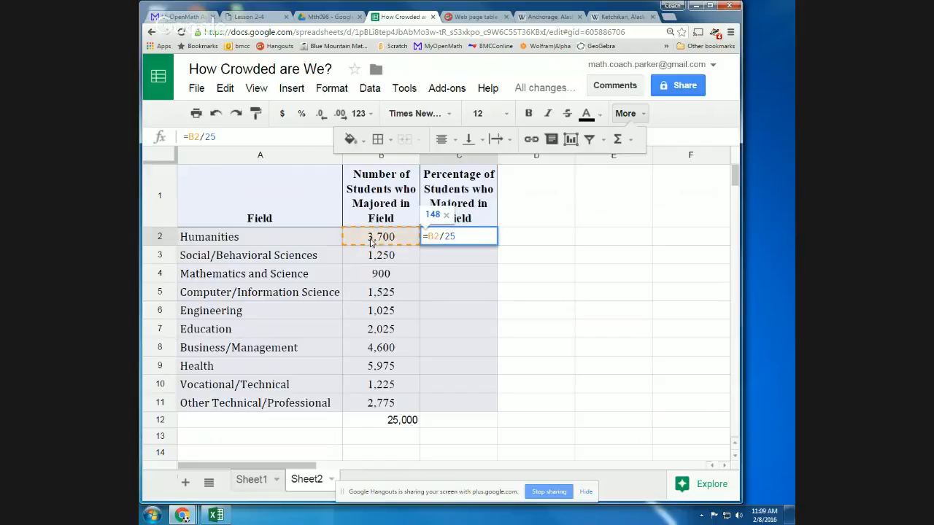
pyautogui.write('000')
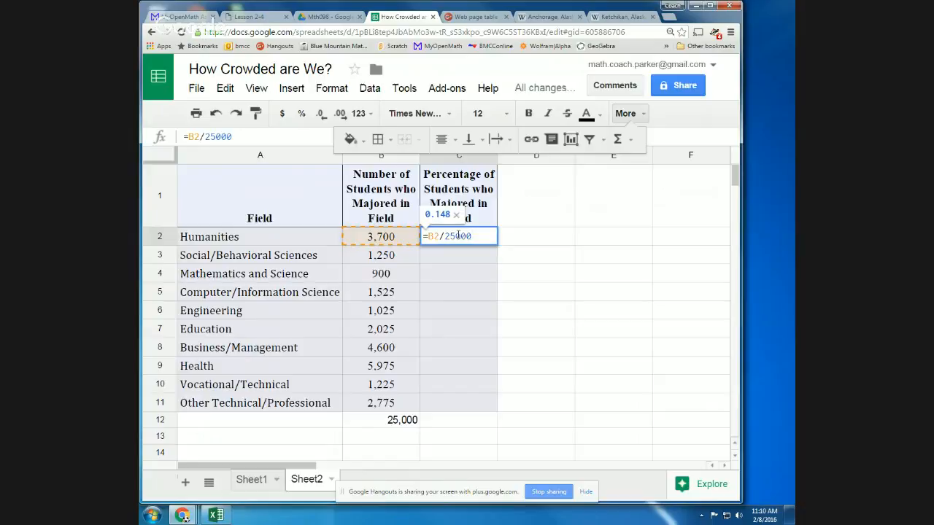
pyautogui.press('Return')
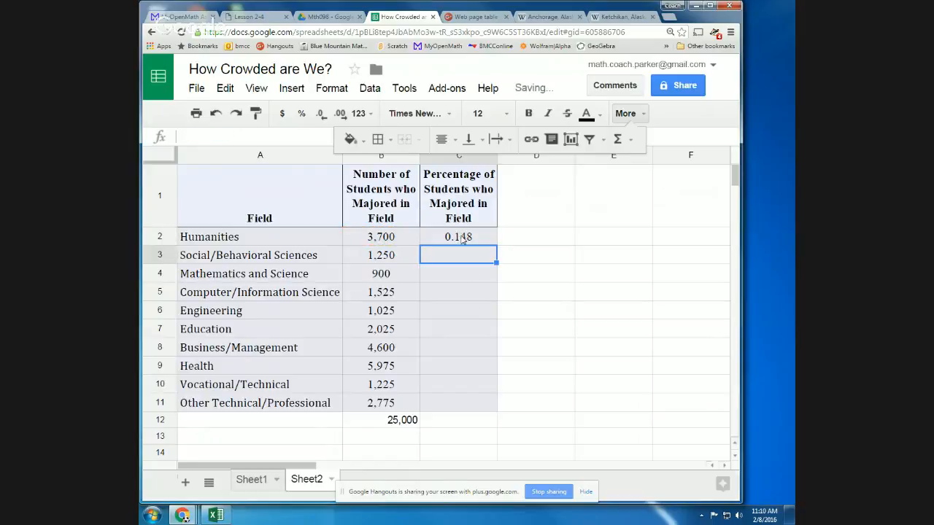
# Format cell C2 as a percentage and fill its formula down through C11.
pyautogui.click(459, 238)
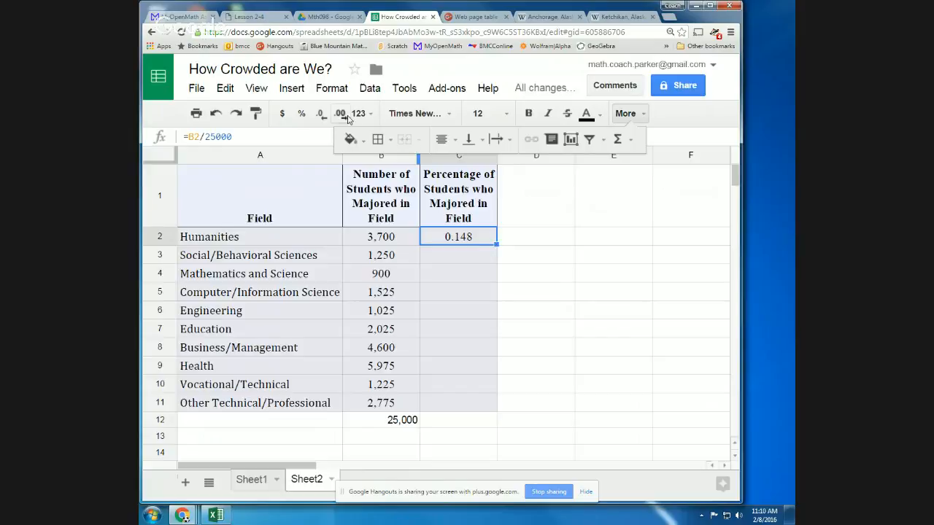
pyautogui.click(302, 115)
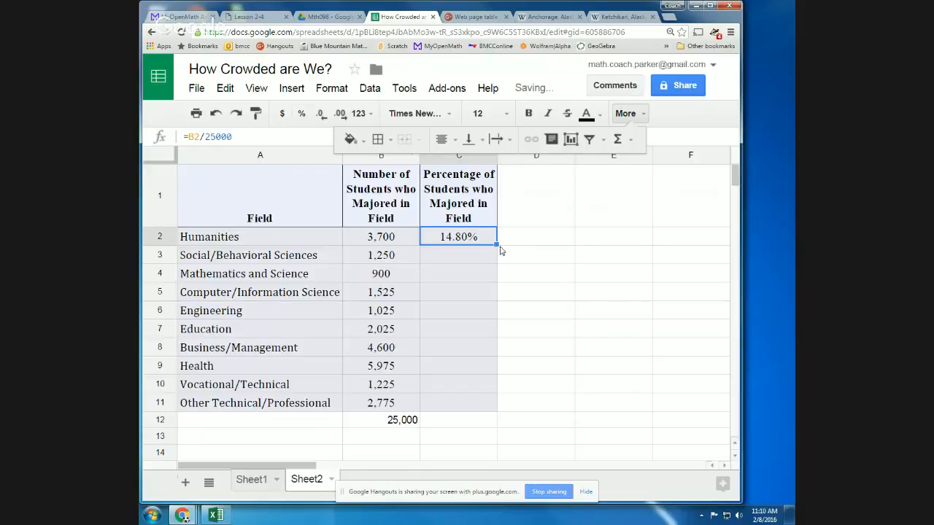
pyautogui.moveTo(496, 244); pyautogui.dragTo(483, 411)
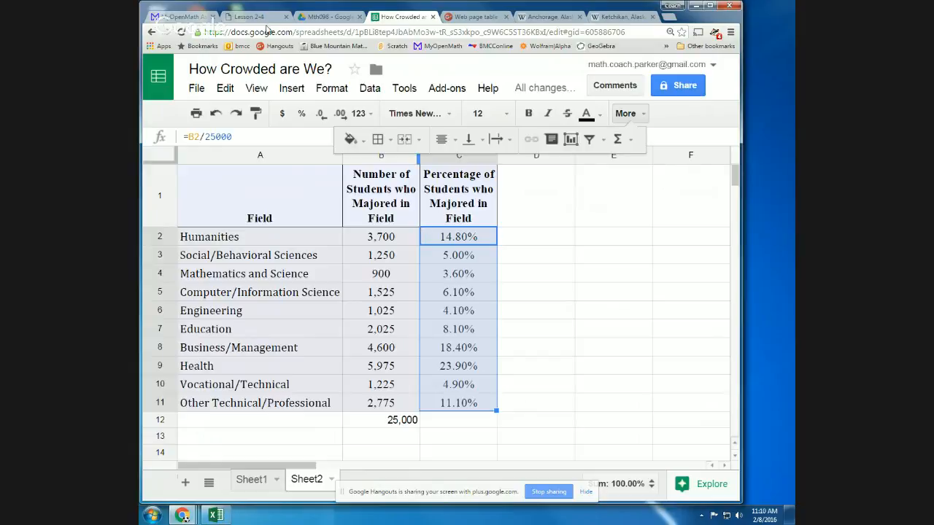
# Check the homework question's percentage answer boxes, and reduce the percentages in C2:C11 to zero decimal places.
pyautogui.click(188, 16)
pyautogui.click(611, 212)
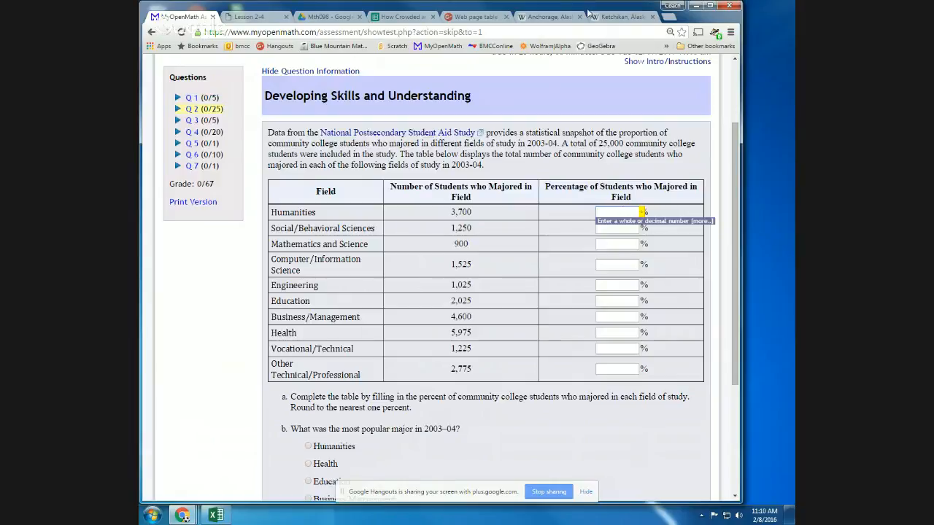
pyautogui.click(405, 16)
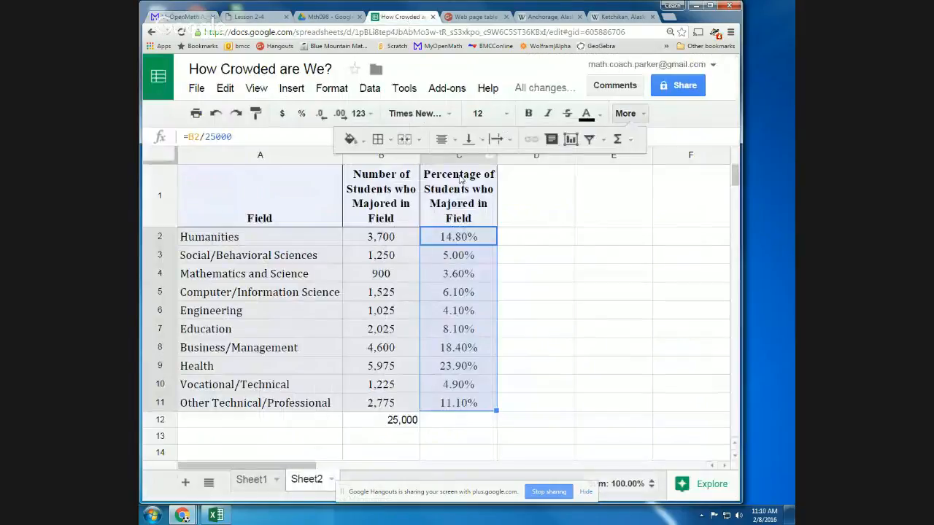
pyautogui.click(321, 114)
pyautogui.click(321, 114)
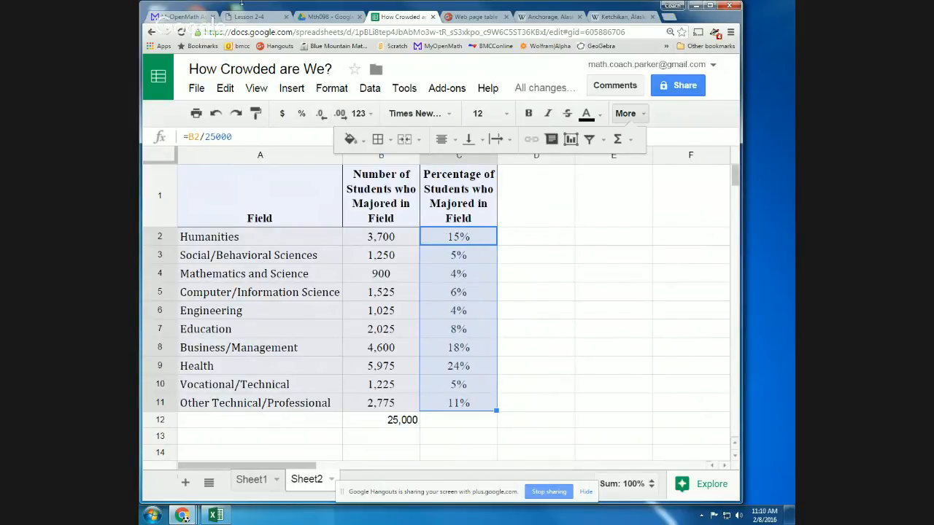
# Return to the MyOpenMath question and enter 15 percent for Humanities and 5 percent for Social/Behavioral Sciences.
pyautogui.click(183, 16)
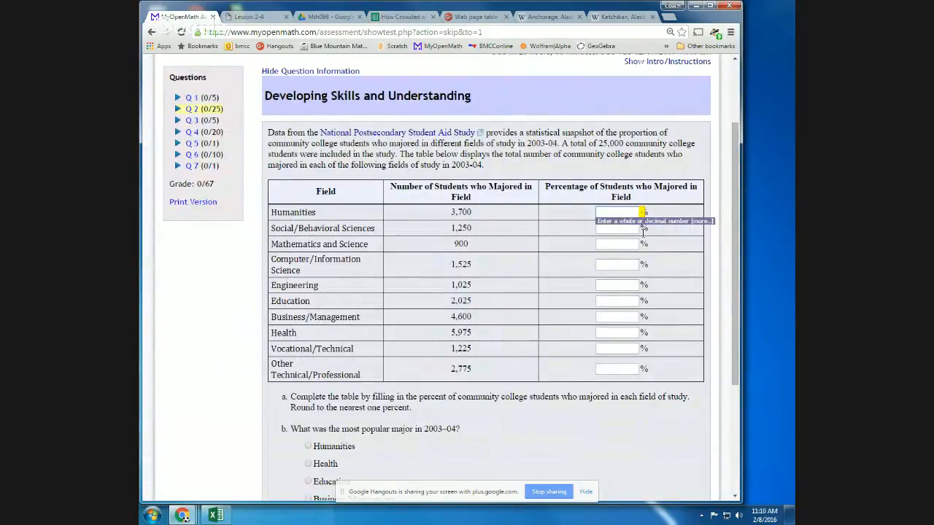
pyautogui.write('15')
pyautogui.click(617, 230)
pyautogui.write('5')
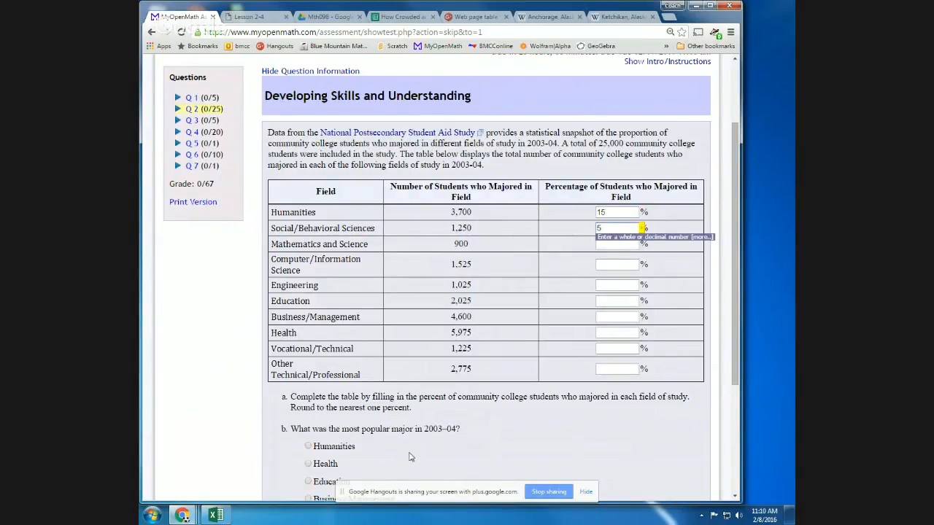
# Switch to Excel and paste the copied majors table at cell A1 of Sheet1, keeping its source formatting.
pyautogui.click(216, 515)
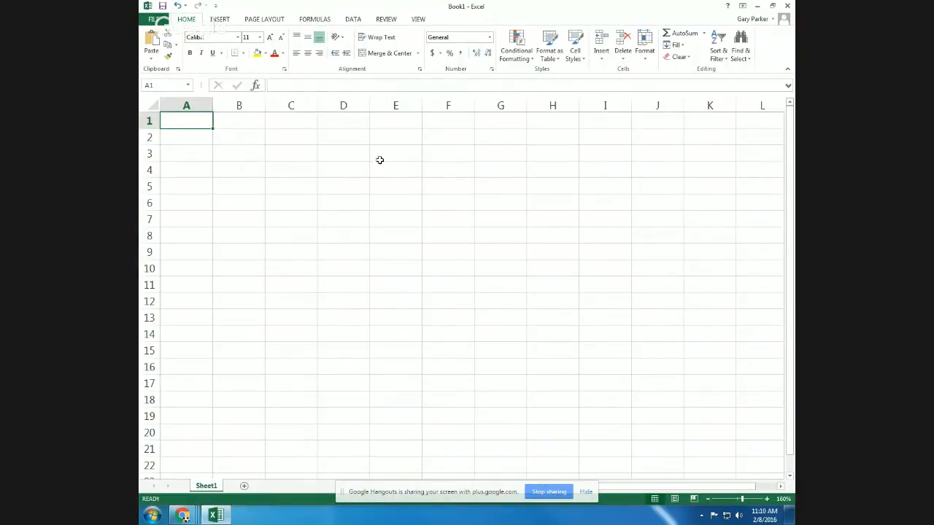
pyautogui.rightClick(193, 123)
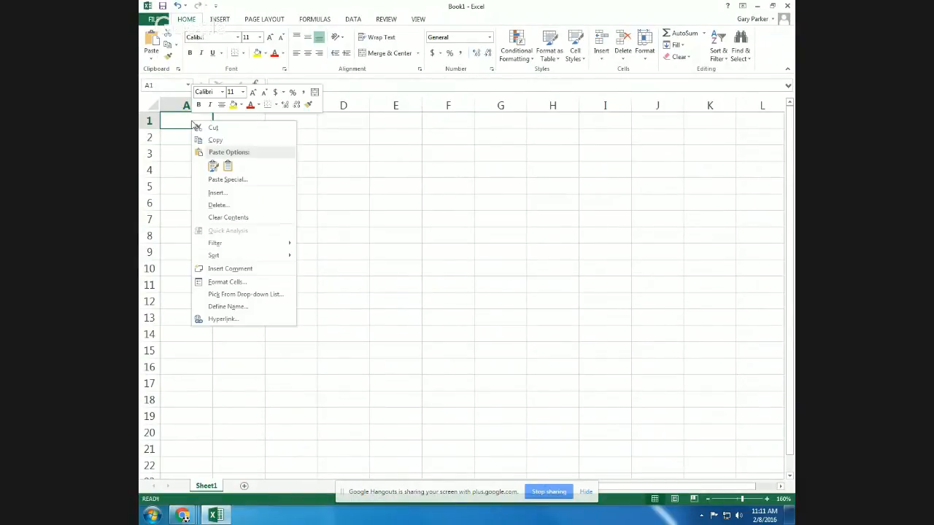
pyautogui.click(228, 167)
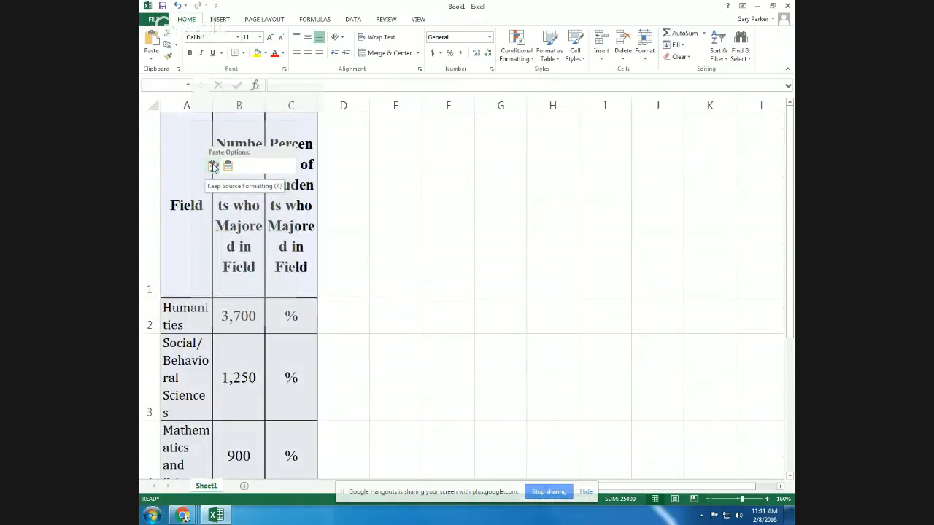
pyautogui.click(212, 166)
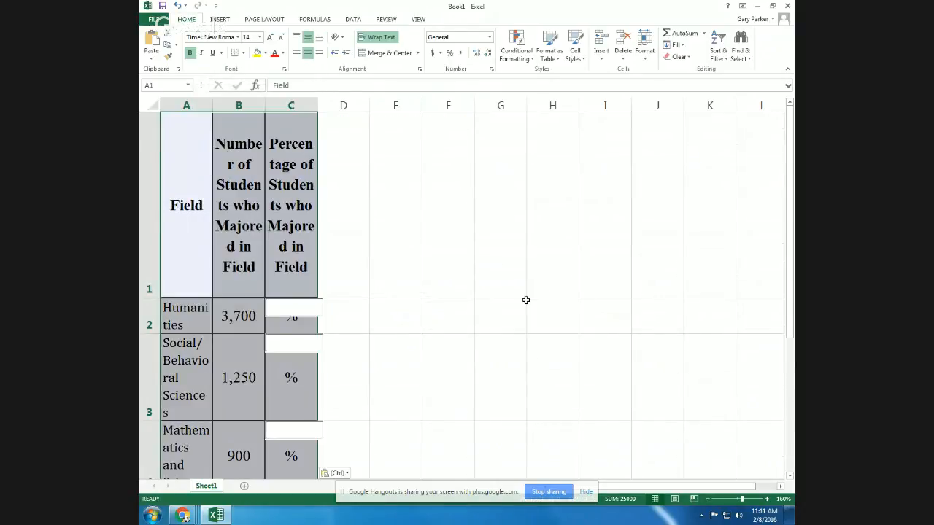
pyautogui.scroll(-3, 525, 300)
pyautogui.click(307, 176)
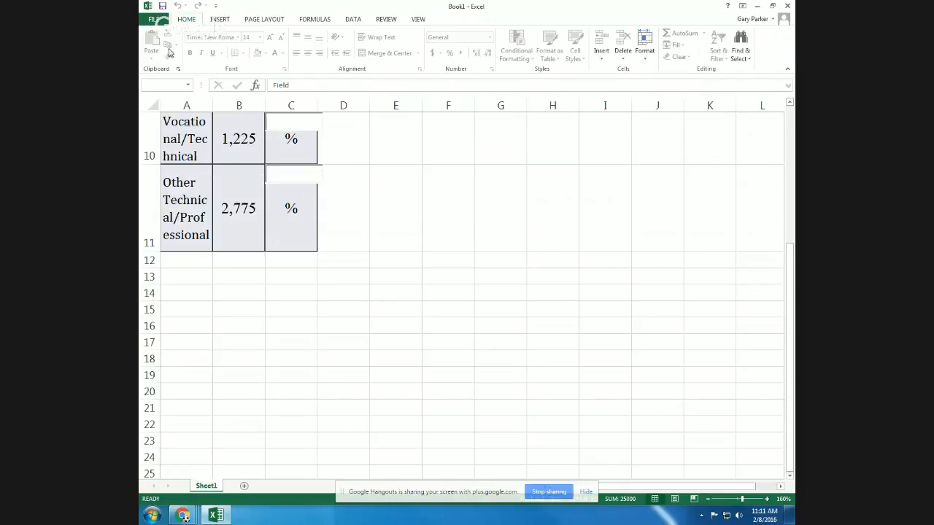
pyautogui.scroll(3, 277, 261)
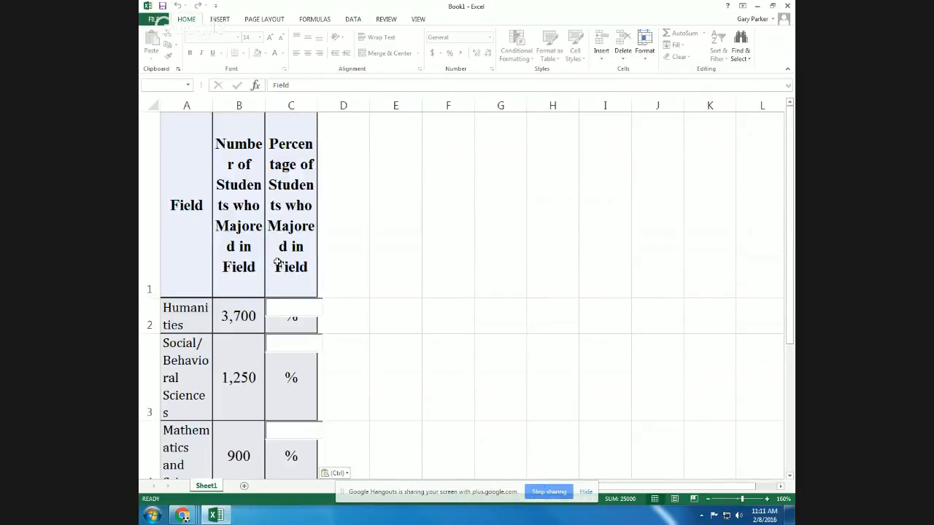
# Add a new worksheet, enlarge its view to 130%, and paste the majors table at A1 with the destination formatting.
pyautogui.click(245, 487)
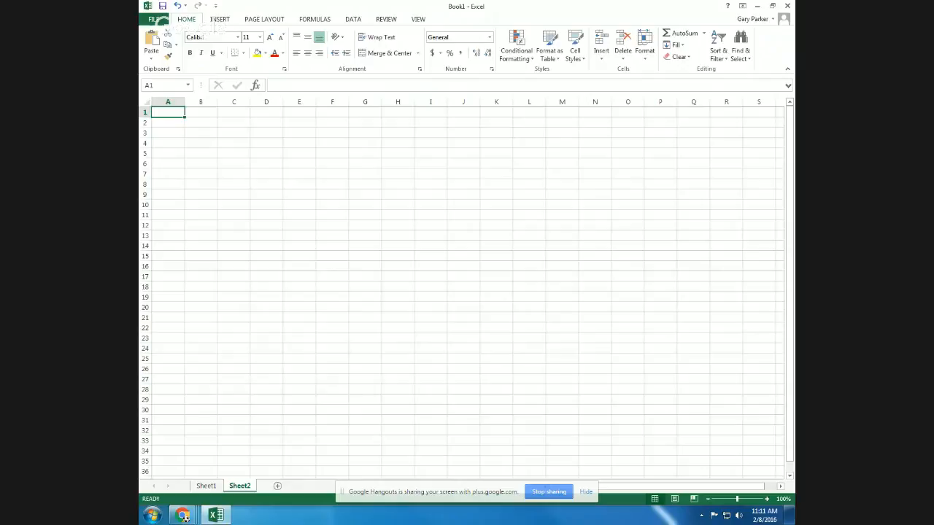
pyautogui.click(767, 499)
pyautogui.click(767, 499)
pyautogui.click(766, 499)
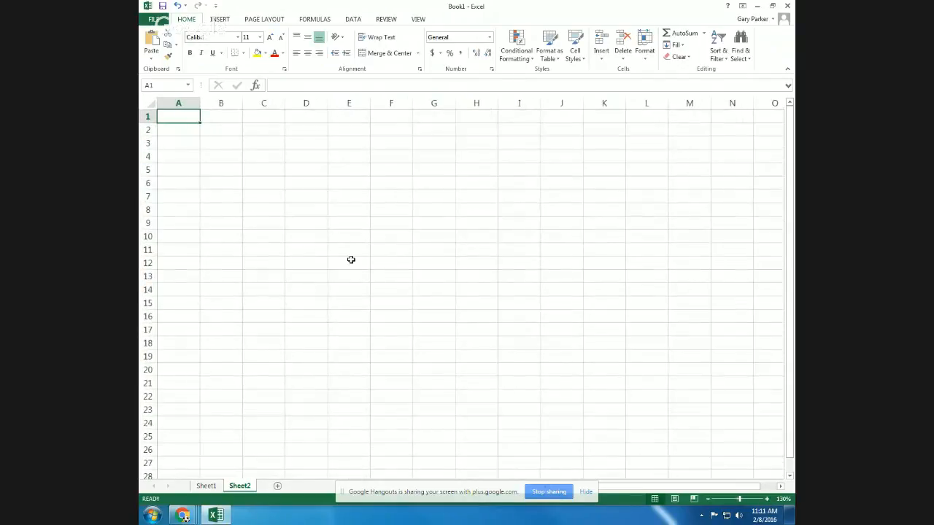
pyautogui.rightClick(167, 121)
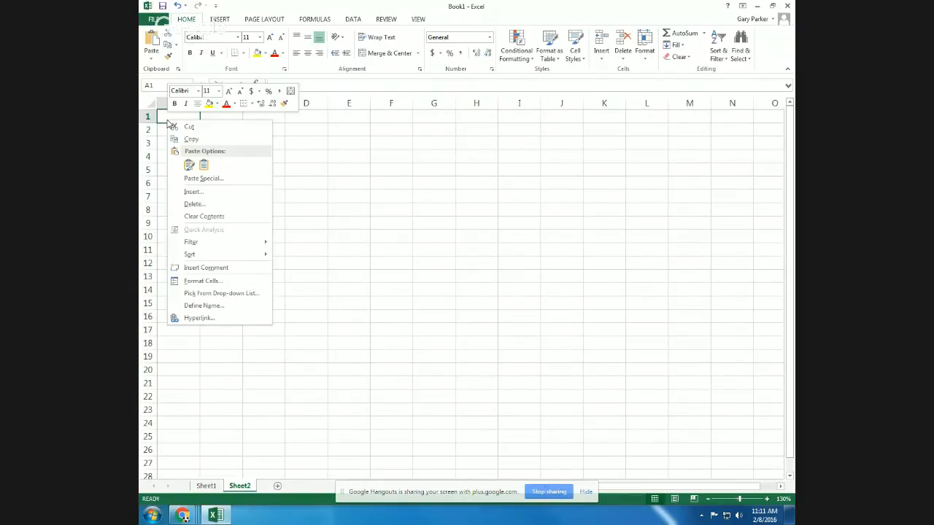
pyautogui.click(201, 165)
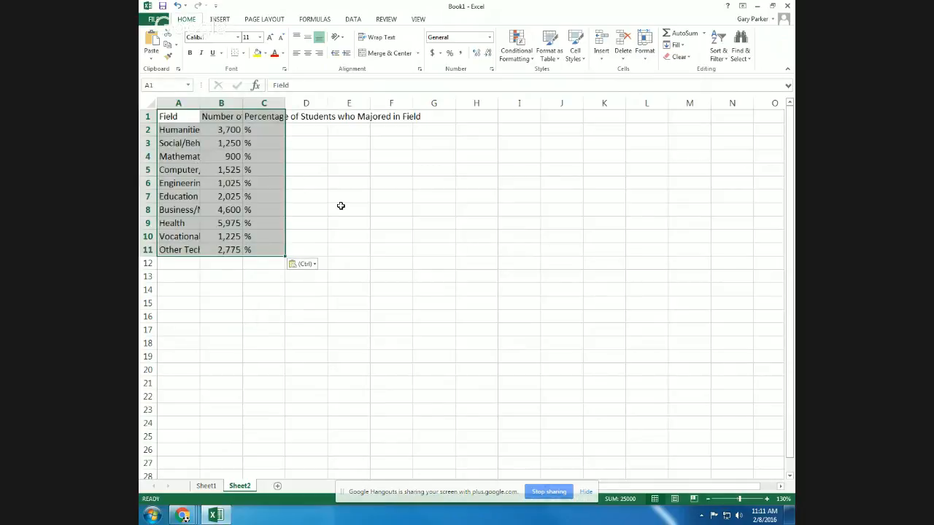
# Fit column A to its contents and wrap the header text in cells B1:C1.
pyautogui.doubleClick(200, 101)
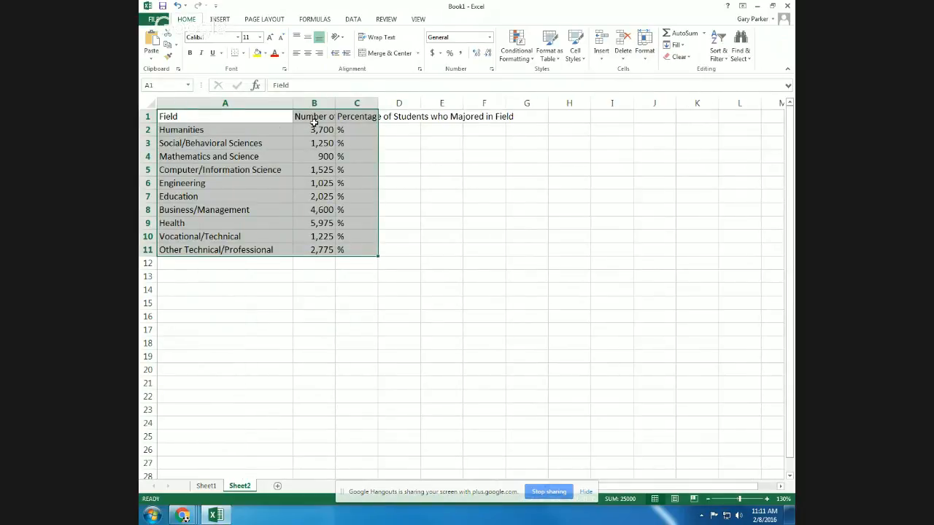
pyautogui.moveTo(315, 117); pyautogui.dragTo(353, 118)
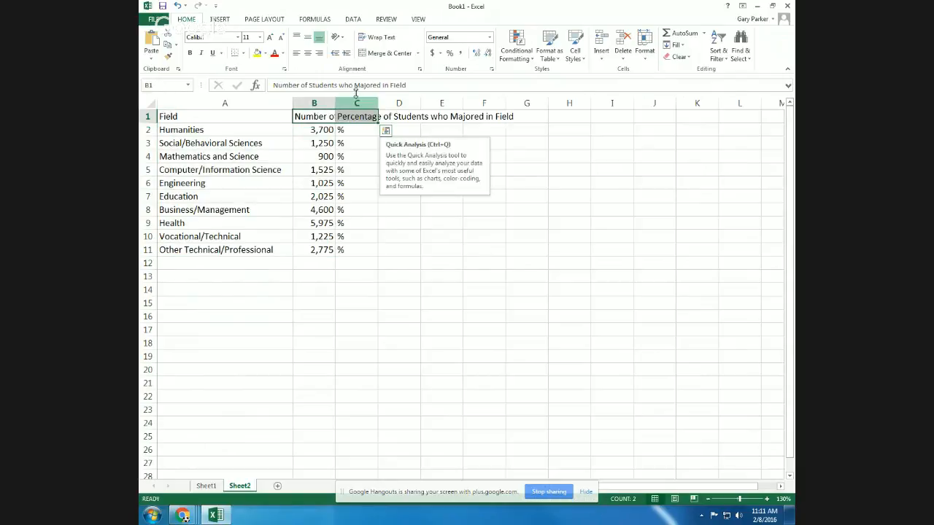
pyautogui.click(372, 37)
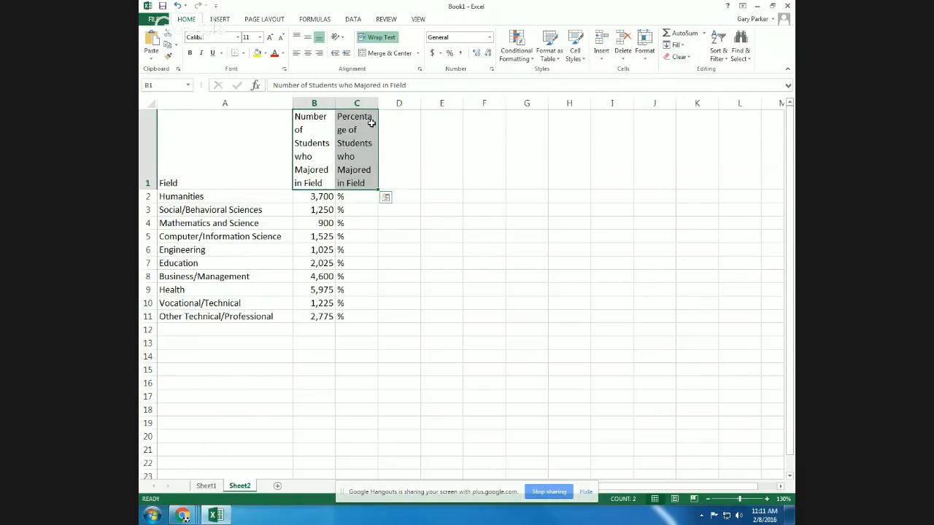
# Widen columns B and C so their headers take three lines, and reduce the height of row 1 to match.
pyautogui.moveTo(374, 102); pyautogui.dragTo(408, 102)
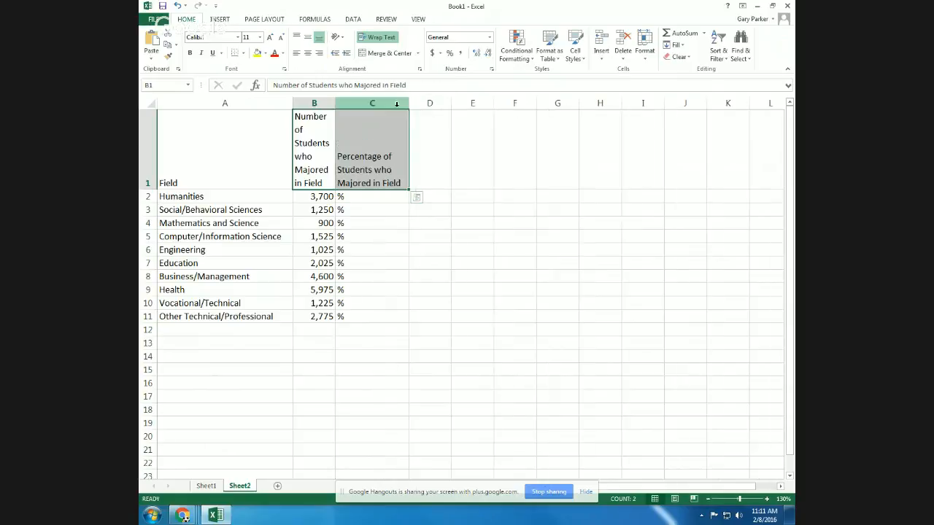
pyautogui.moveTo(334, 102); pyautogui.dragTo(364, 103)
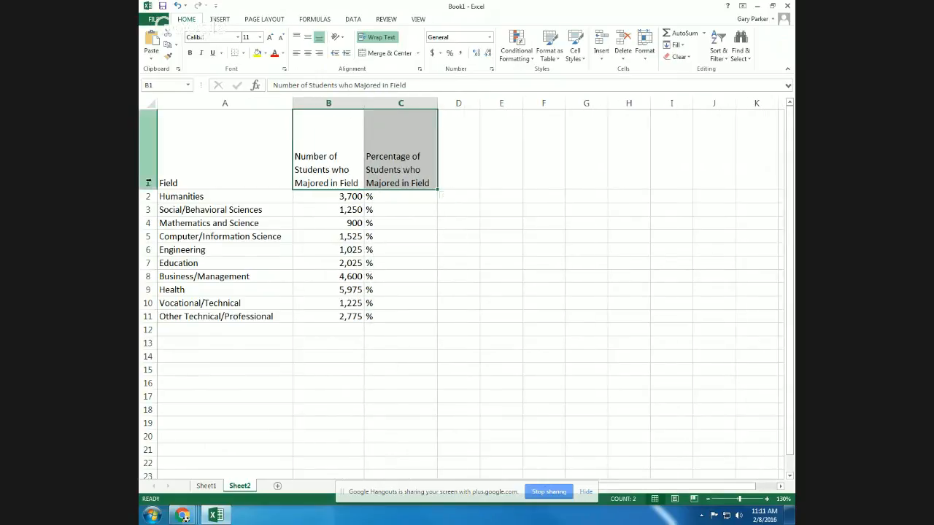
pyautogui.moveTo(143, 190); pyautogui.dragTo(145, 160)
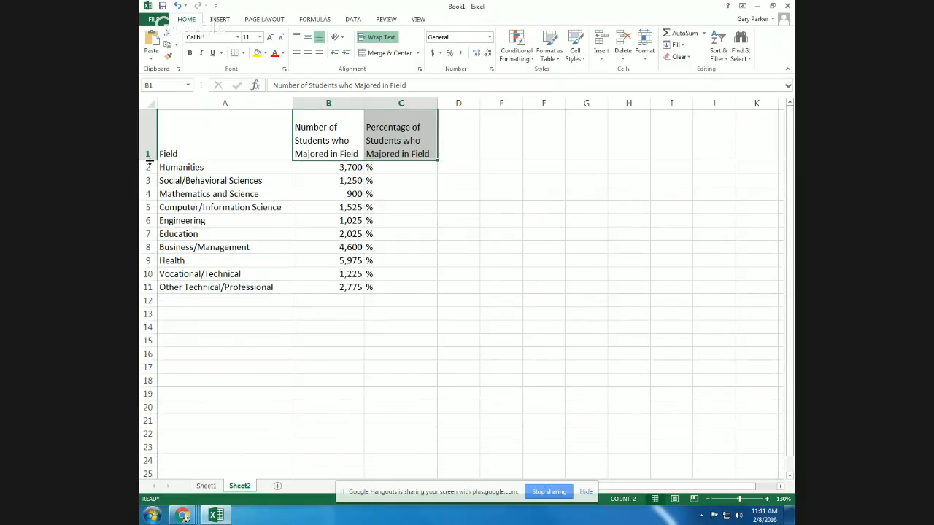
# Clear the percent signs from C2:C11 and total the student counts in B12 with =SUM(B2:B11).
pyautogui.moveTo(385, 168); pyautogui.dragTo(382, 287)
pyautogui.press('Delete')
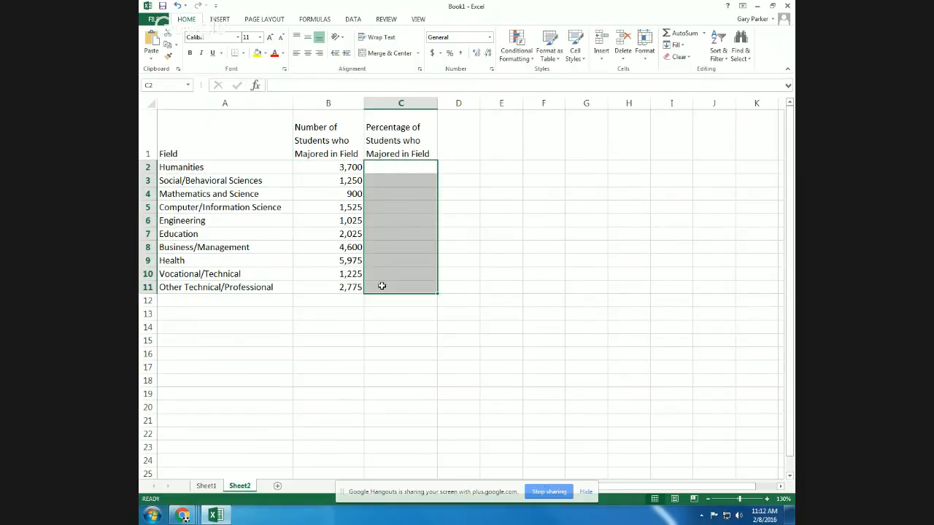
pyautogui.click(328, 304)
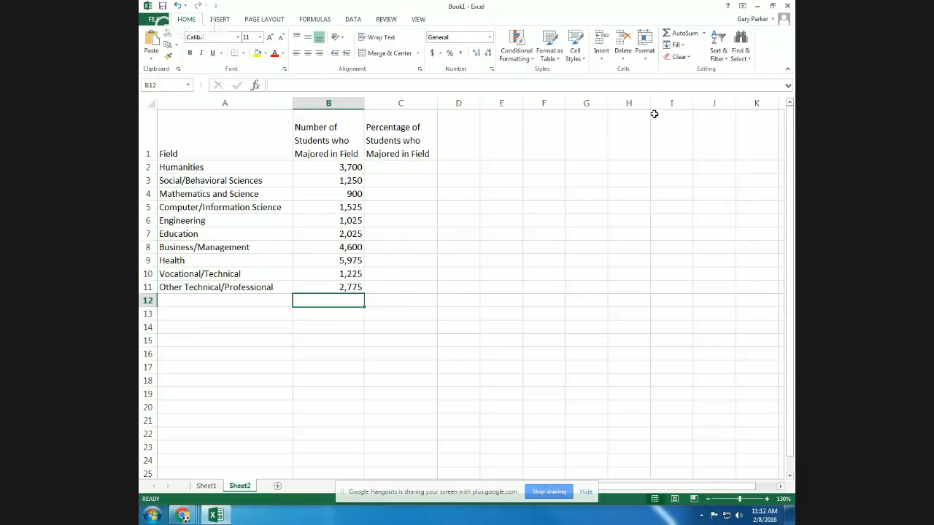
pyautogui.click(679, 33)
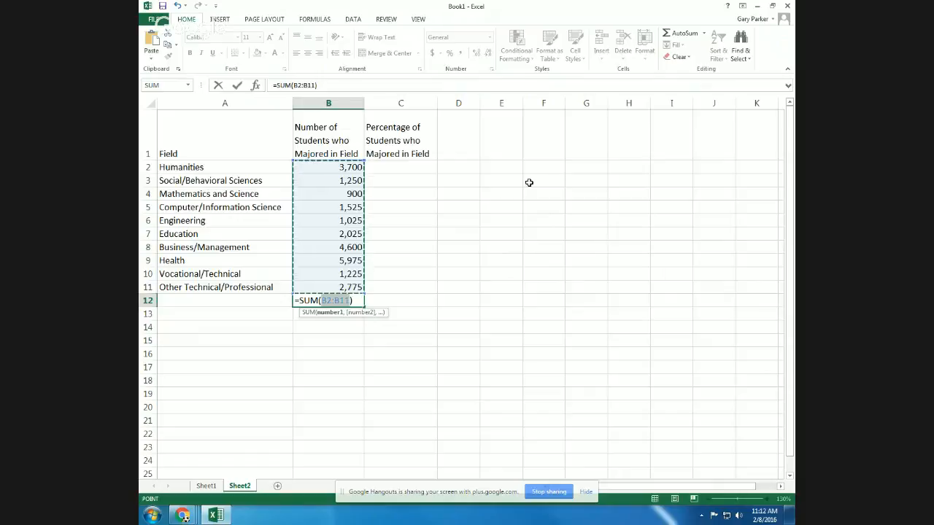
pyautogui.click(406, 194)
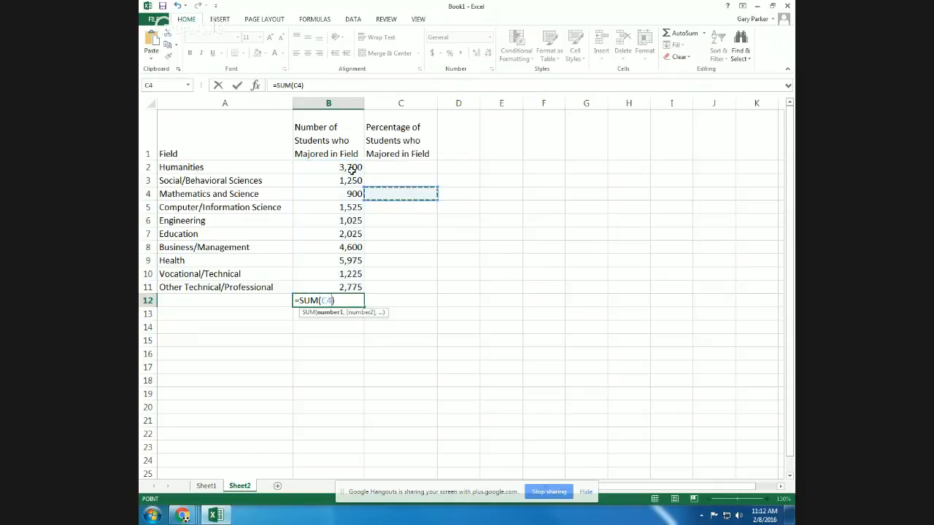
pyautogui.moveTo(352, 167); pyautogui.dragTo(335, 283)
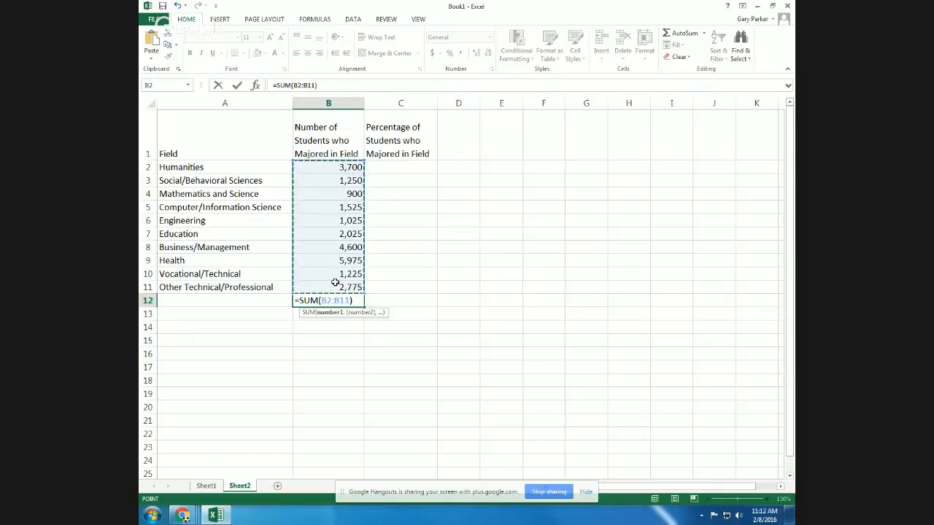
pyautogui.press('Return')
# Enter the formula =B2/25000 in cell C2 for the Humanities share.
pyautogui.click(398, 170)
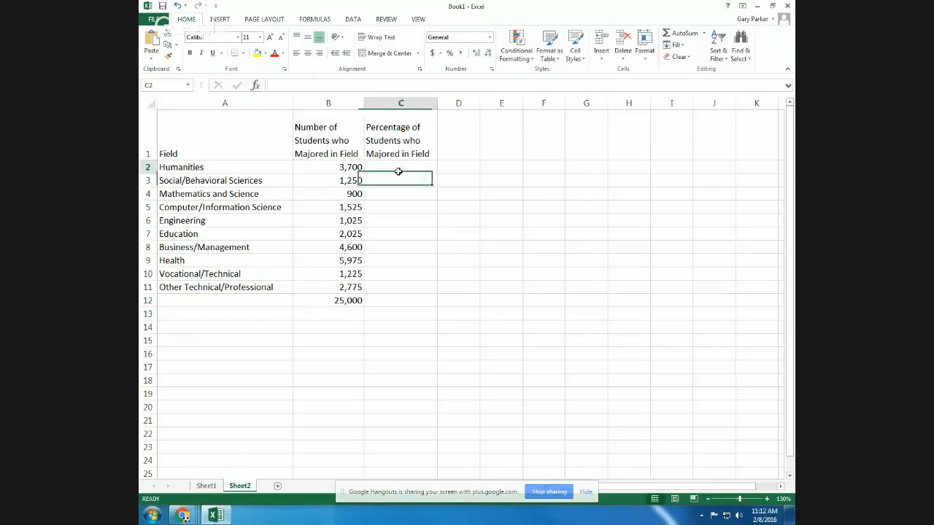
pyautogui.write('=')
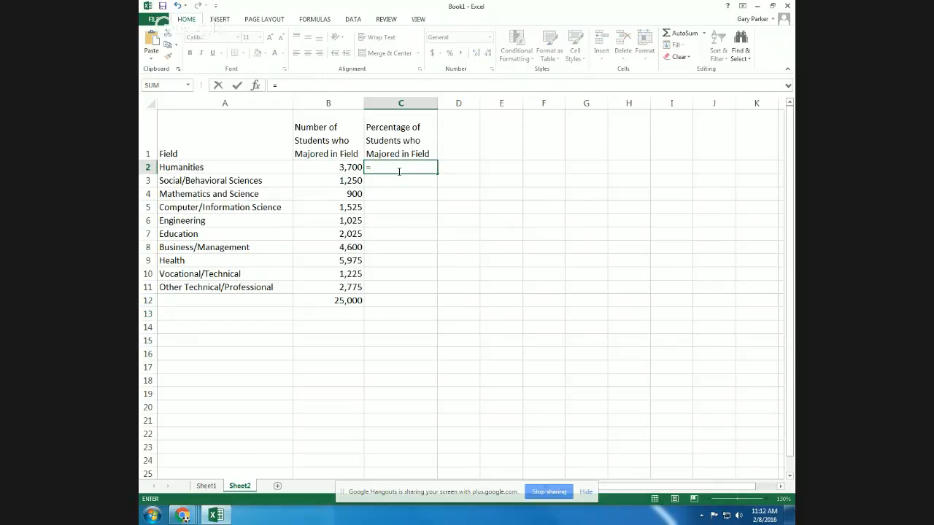
pyautogui.click(326, 167)
pyautogui.write('/')
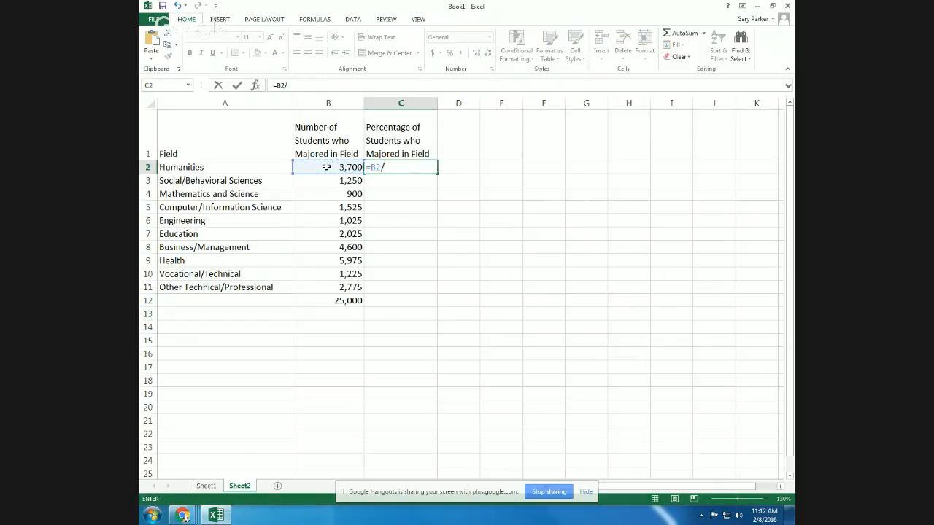
pyautogui.write('25000')
pyautogui.press('Return')
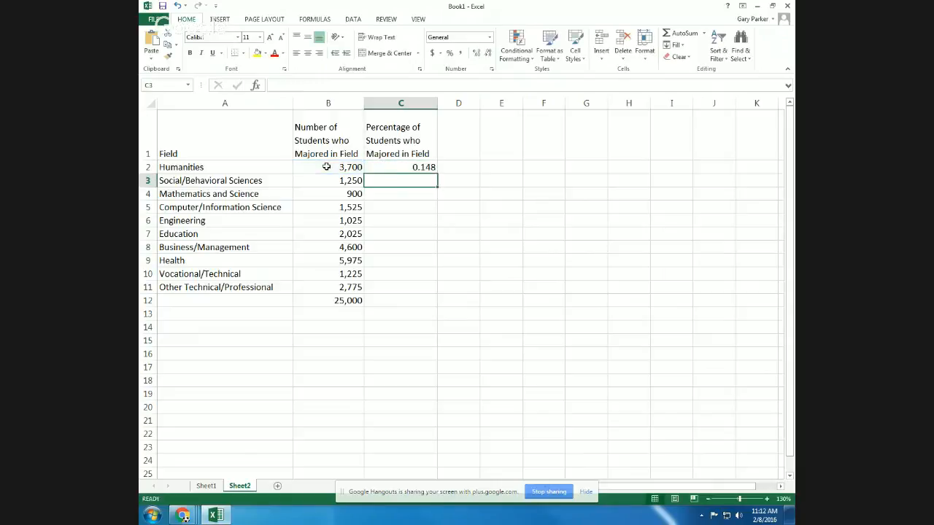
# Fill the C2 formula down through C11 and format the range as percentages.
pyautogui.click(399, 168)
pyautogui.moveTo(438, 173); pyautogui.dragTo(427, 295)
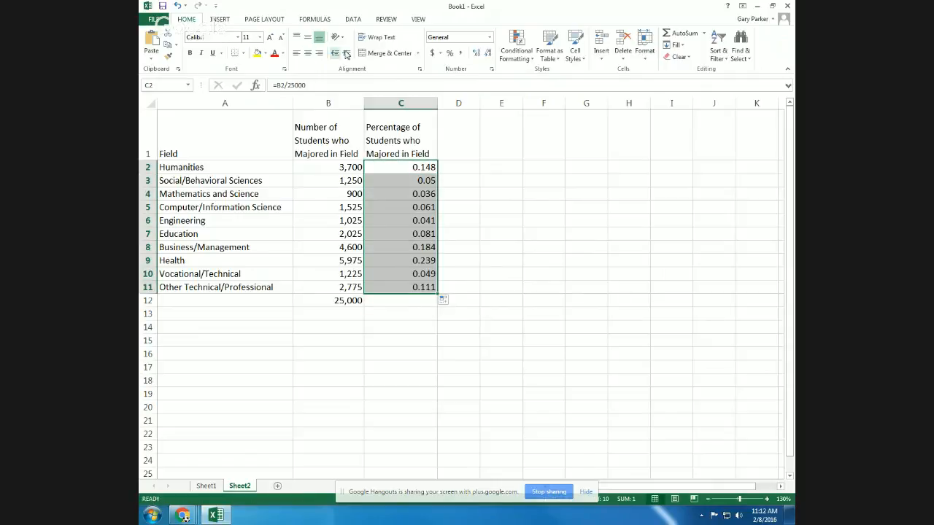
pyautogui.click(449, 54)
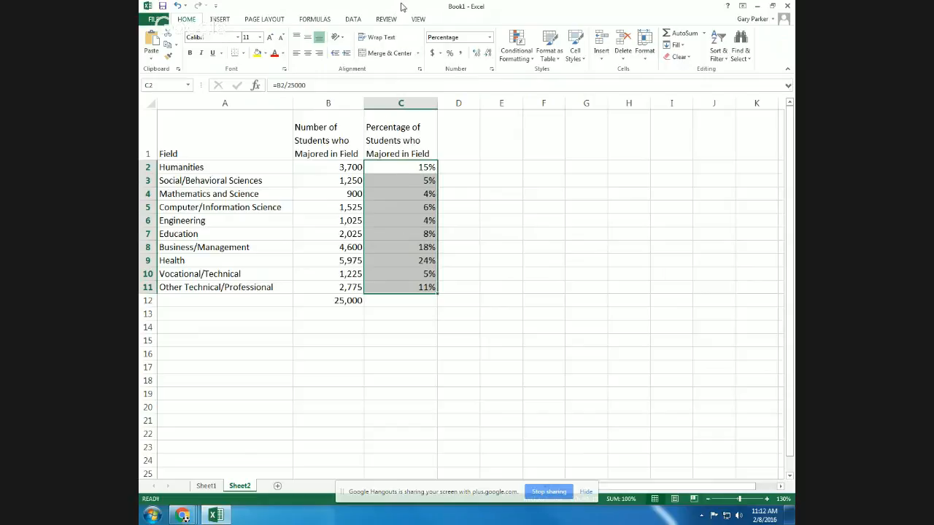
# Arrange the spreadsheet and homework windows side by side, and enter 4 percent for Mathematics and Science.
pyautogui.moveTo(403, 7); pyautogui.dragTo(140, 91)
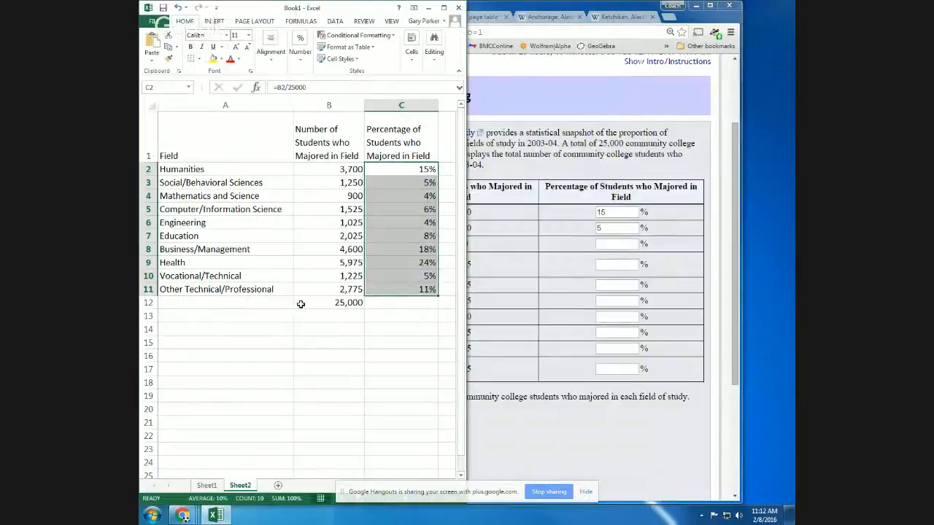
pyautogui.moveTo(569, 9); pyautogui.dragTo(592, 9)
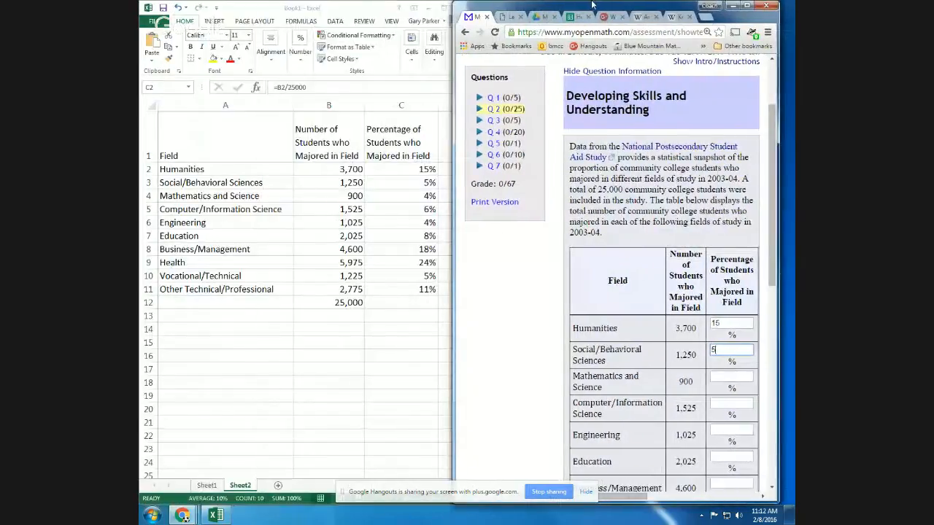
pyautogui.click(722, 376)
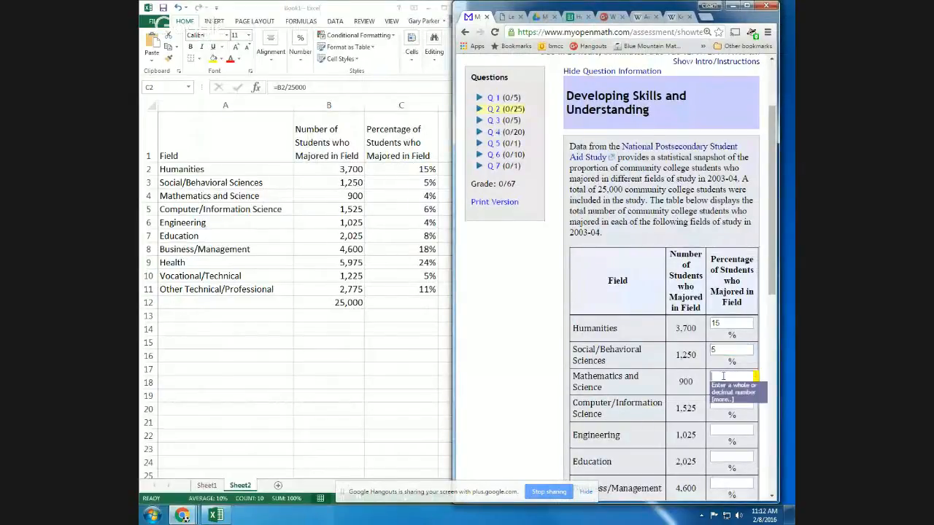
pyautogui.write('4')
pyautogui.click(725, 407)
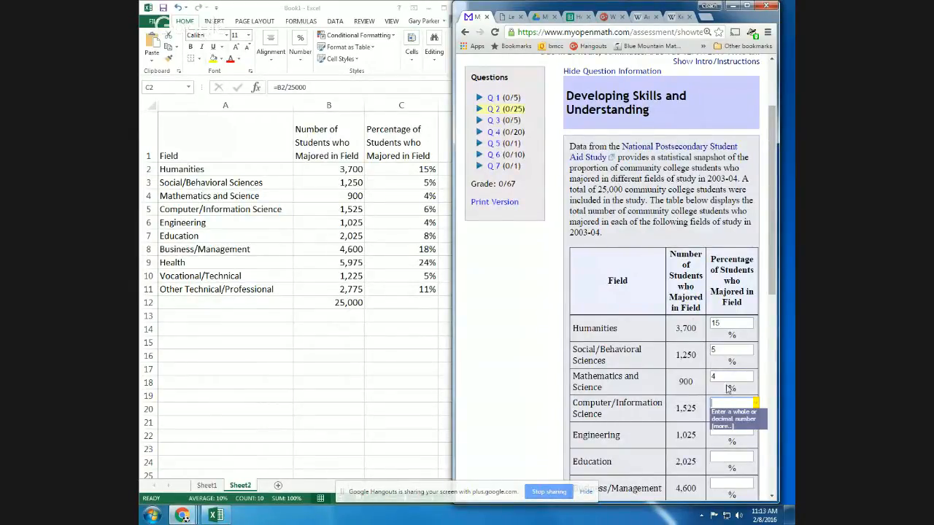
pyautogui.click(730, 349)
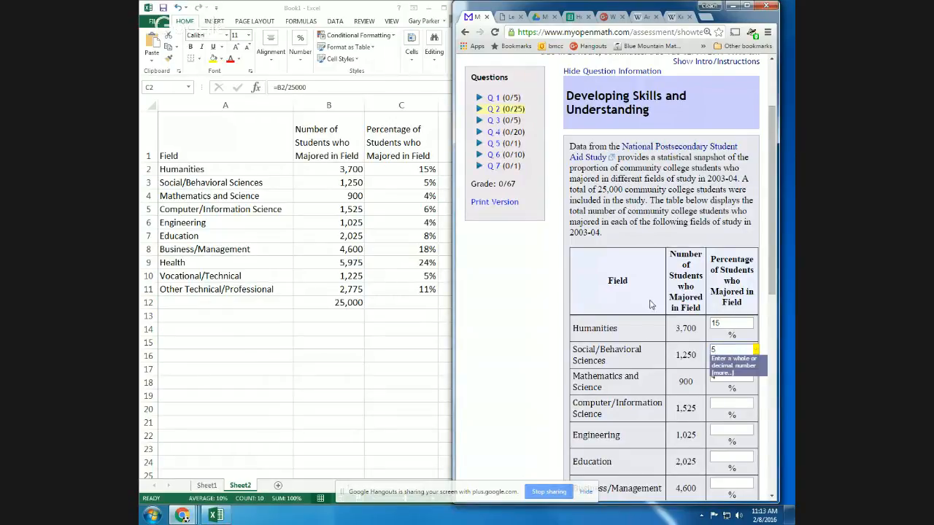
pyautogui.scroll(-3, 651, 305)
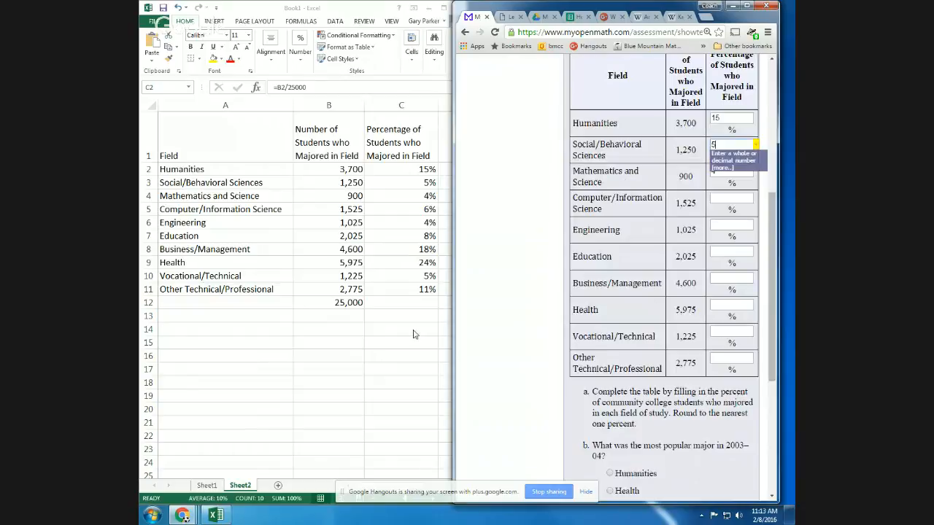
# Clear the percentage formulas from C2:C11 in the Excel sheet.
pyautogui.click(408, 169)
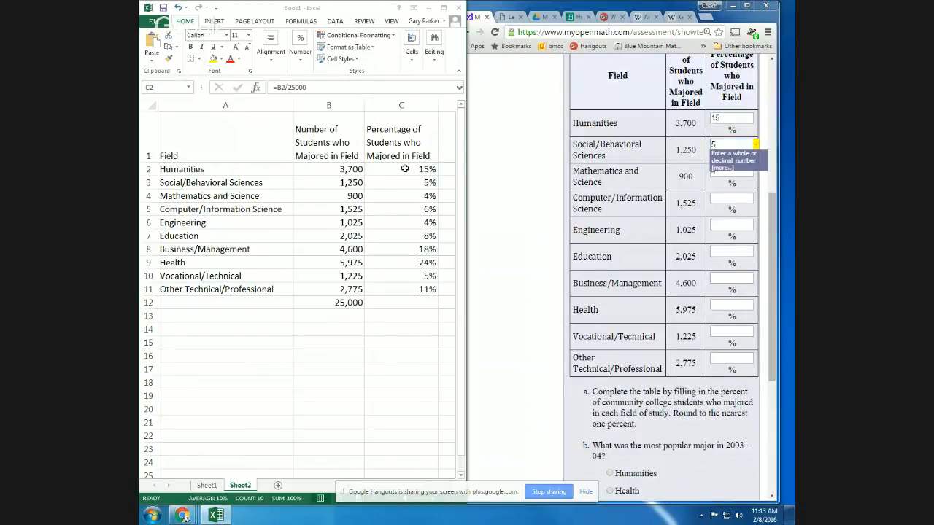
pyautogui.moveTo(408, 169); pyautogui.dragTo(406, 290)
pyautogui.press('Delete')
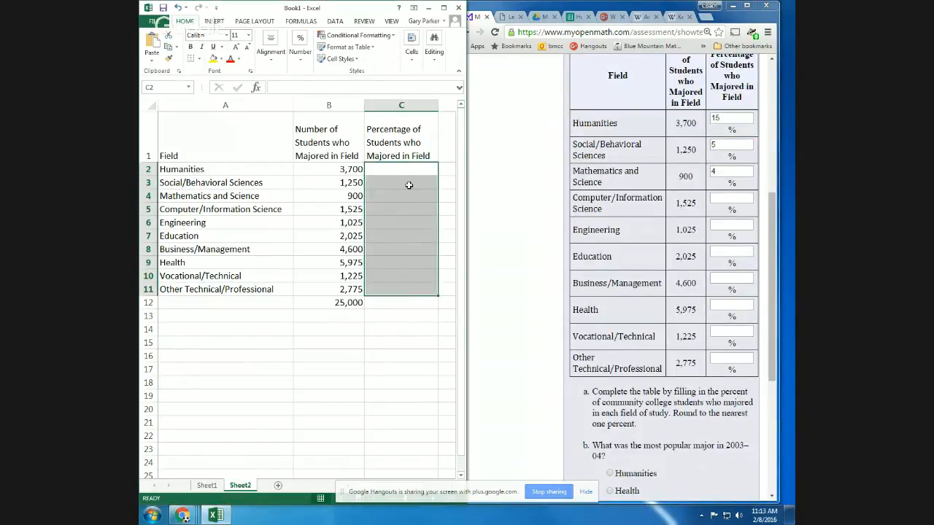
# Enter the formula =B2/B12 in C2, dividing the Humanities count by the total cell.
pyautogui.click(412, 170)
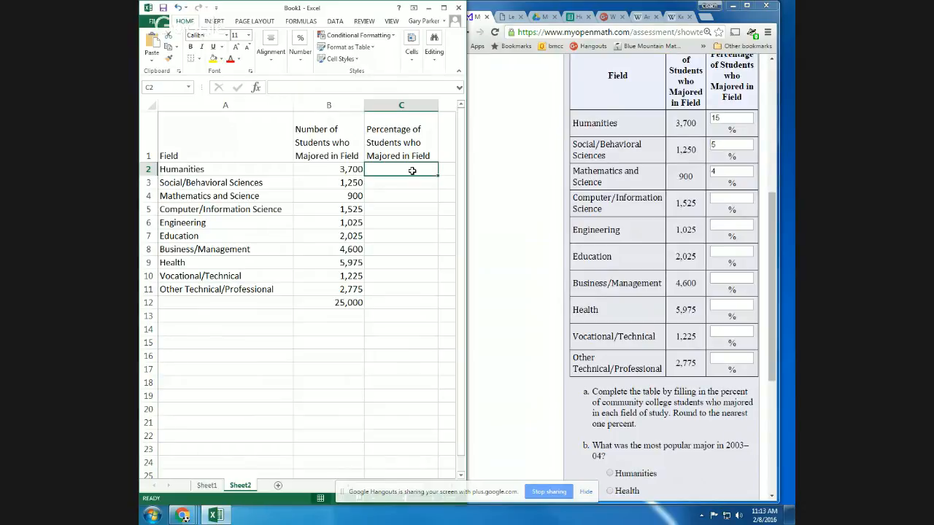
pyautogui.write('=')
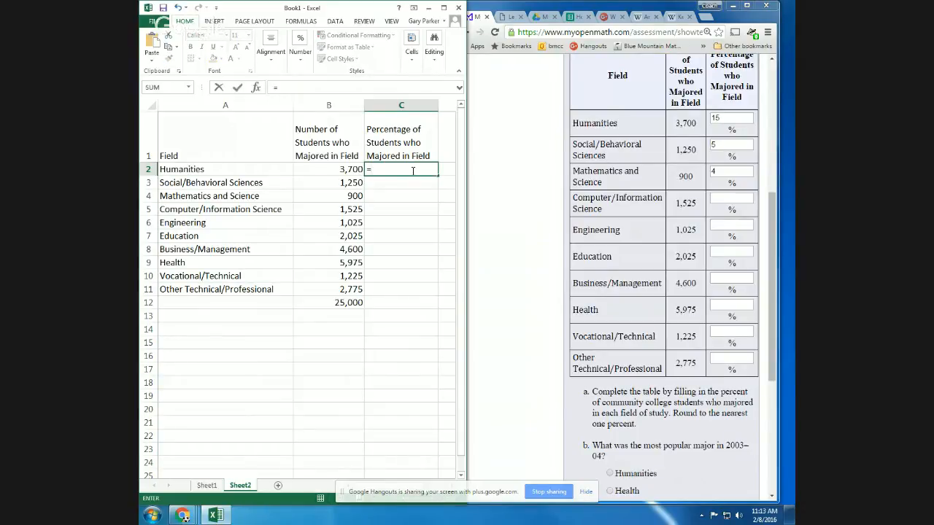
pyautogui.click(332, 168)
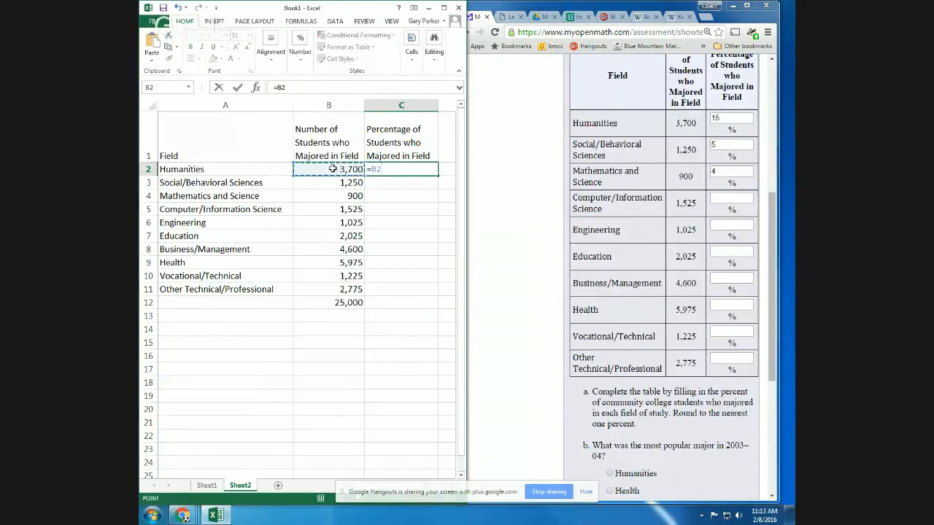
pyautogui.write('/')
pyautogui.click(350, 302)
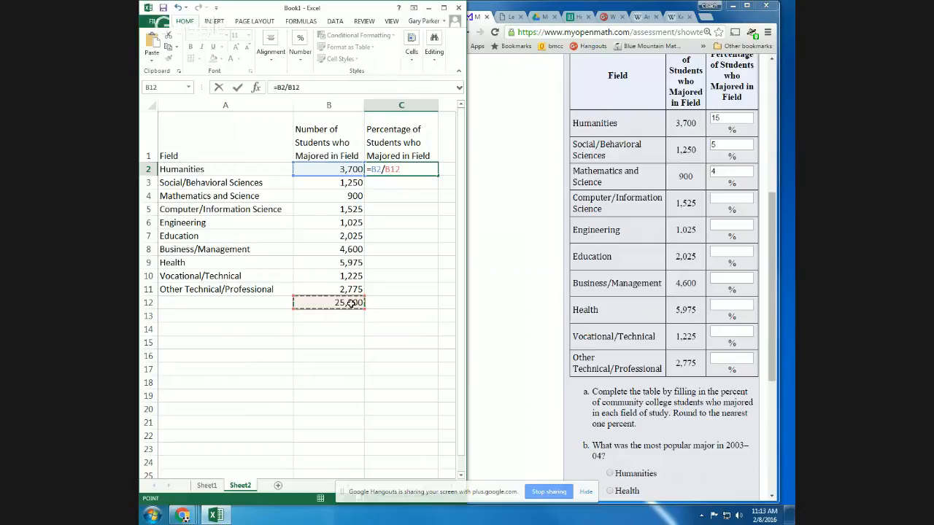
pyautogui.press('Return')
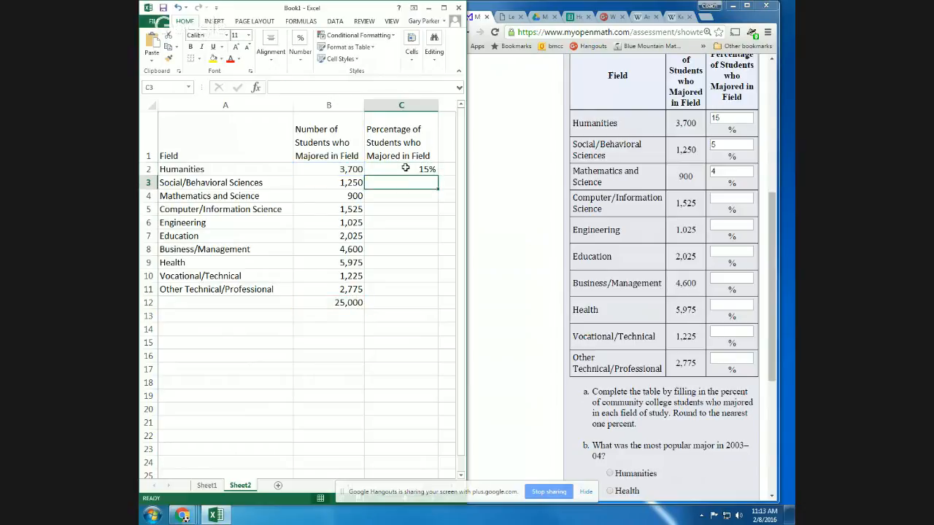
# Try to fill the C2 formula down through C11, and inspect the cell references in C2 and C3.
pyautogui.click(426, 171)
pyautogui.moveTo(437, 175); pyautogui.dragTo(424, 296)
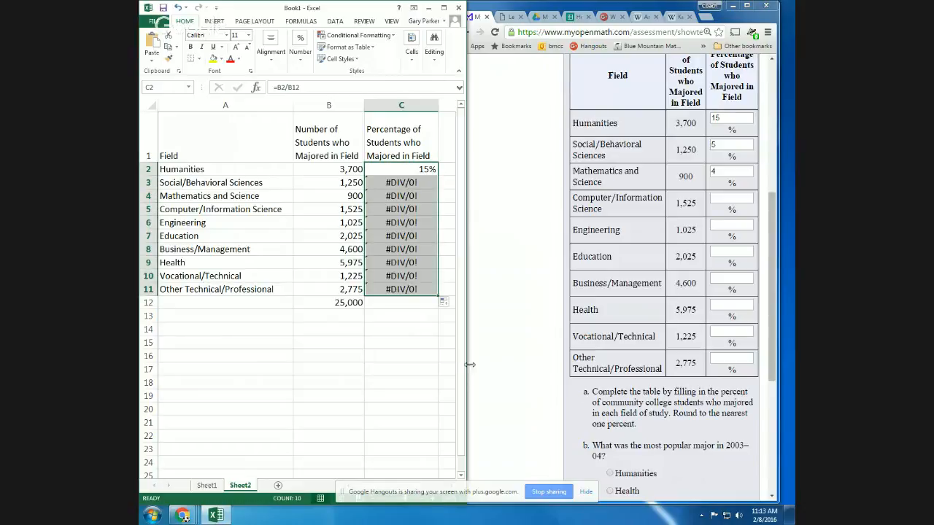
pyautogui.click(411, 169)
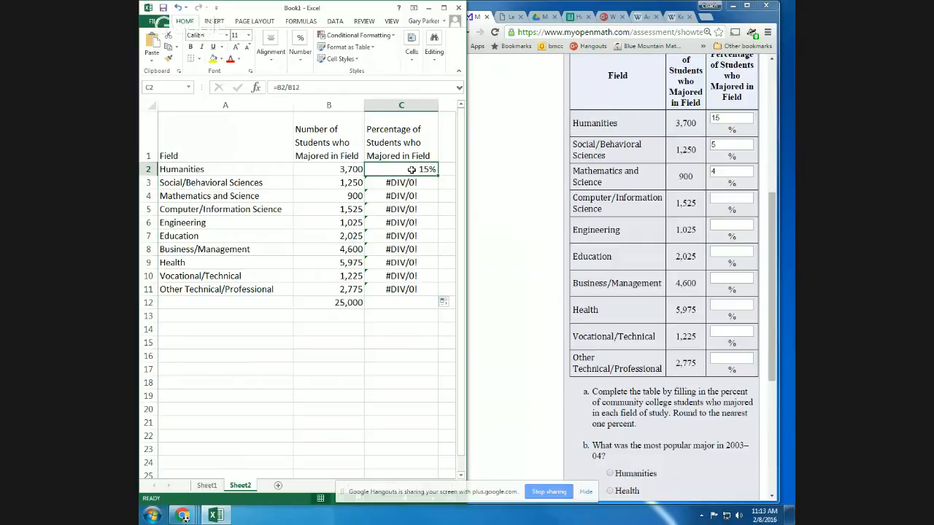
pyautogui.doubleClick(411, 169)
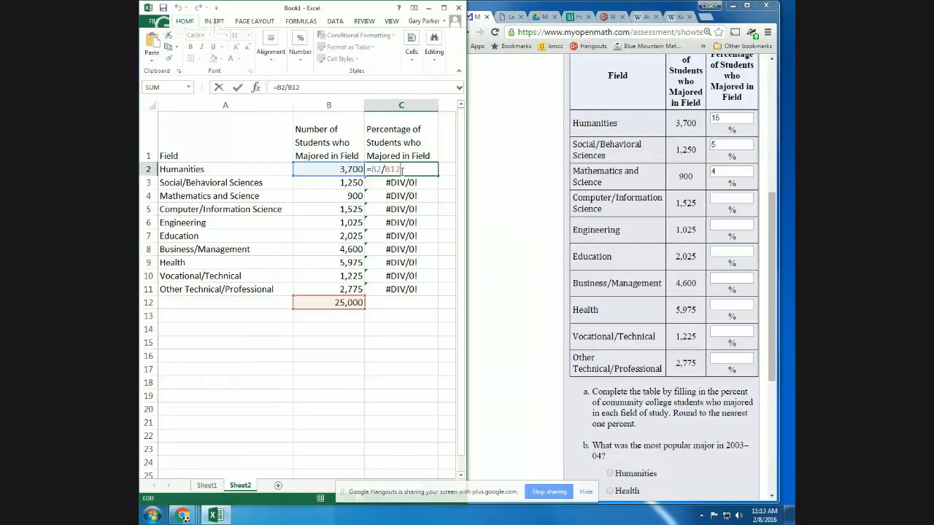
pyautogui.press('Return')
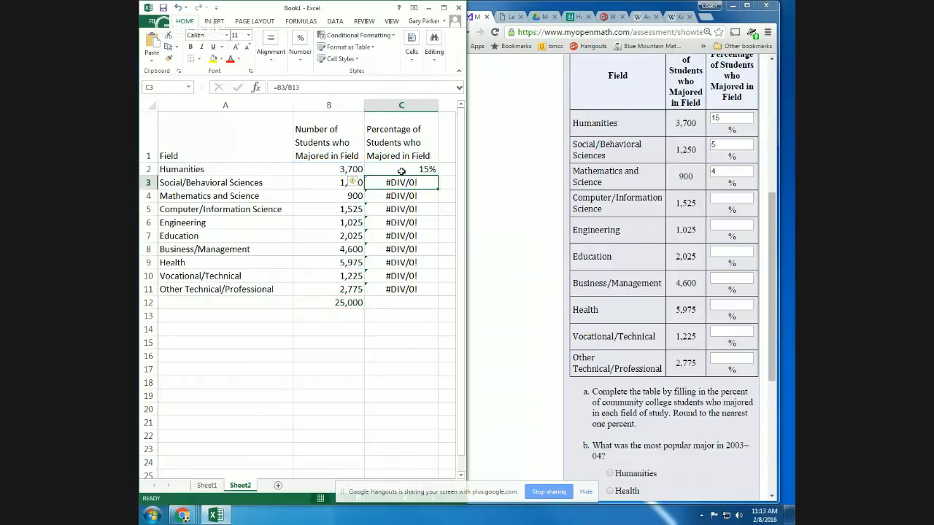
pyautogui.doubleClick(397, 182)
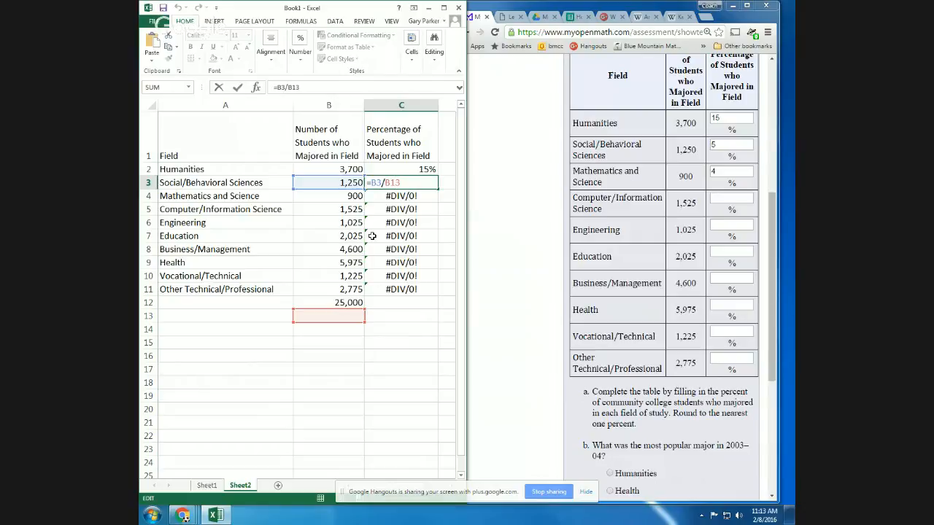
pyautogui.press('Return')
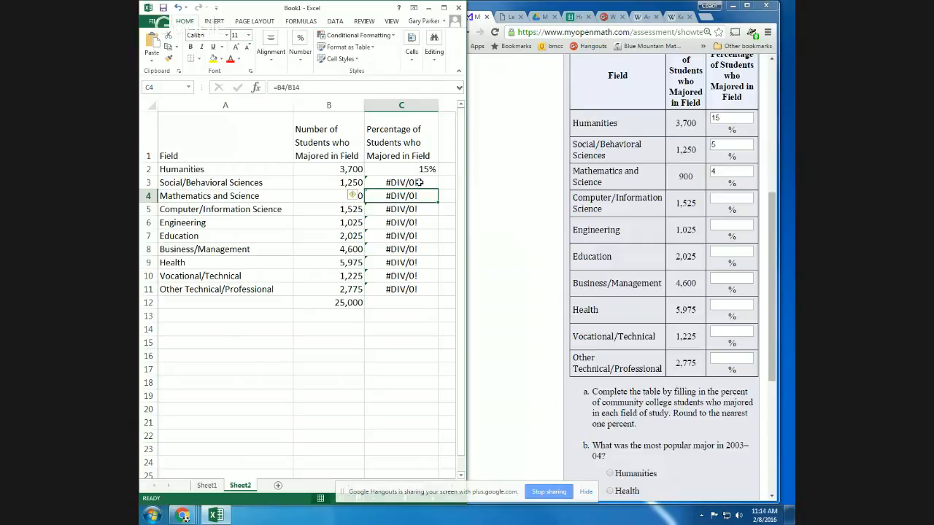
# Clear the filled formulas from C3:C11, keeping the one in C2.
pyautogui.moveTo(421, 182); pyautogui.dragTo(408, 288)
pyautogui.press('Delete')
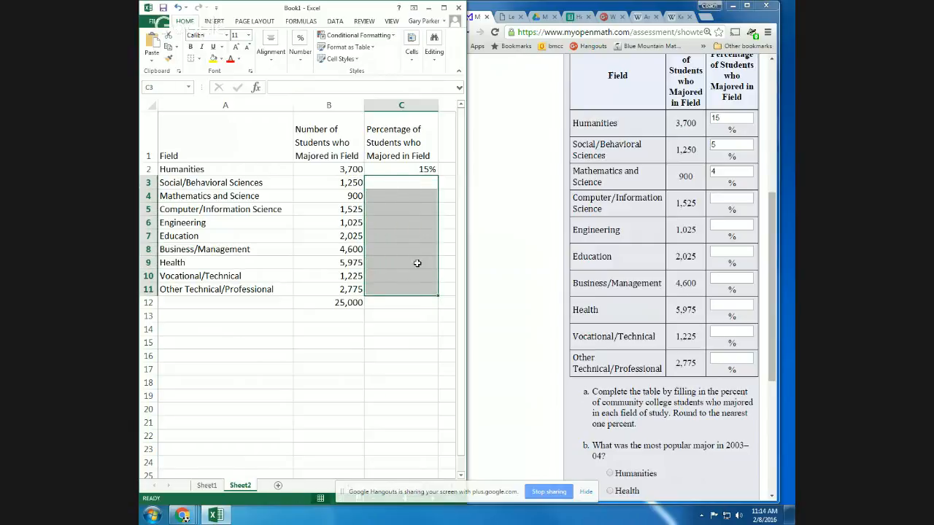
# Lock the total's row by changing the C2 formula to =B2/B$12, and fill it down through C11.
pyautogui.doubleClick(395, 169)
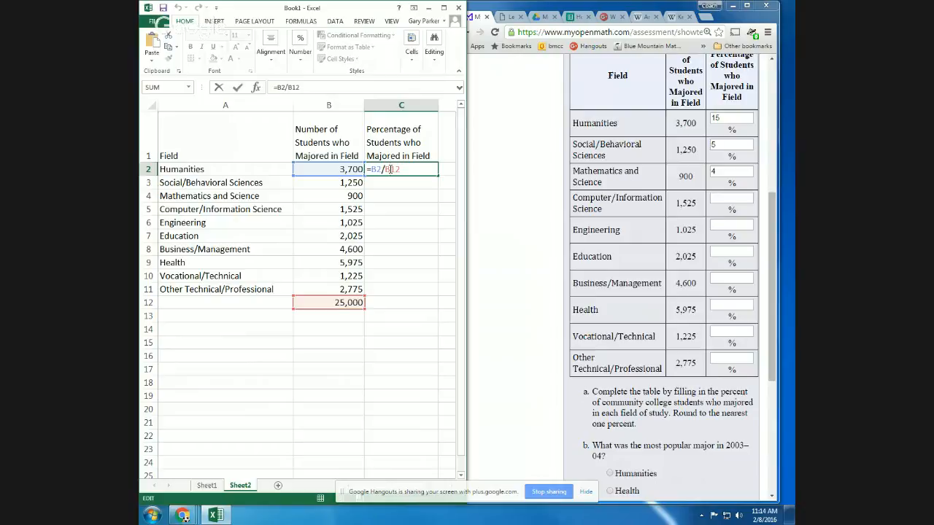
pyautogui.write('$')
pyautogui.press('Return')
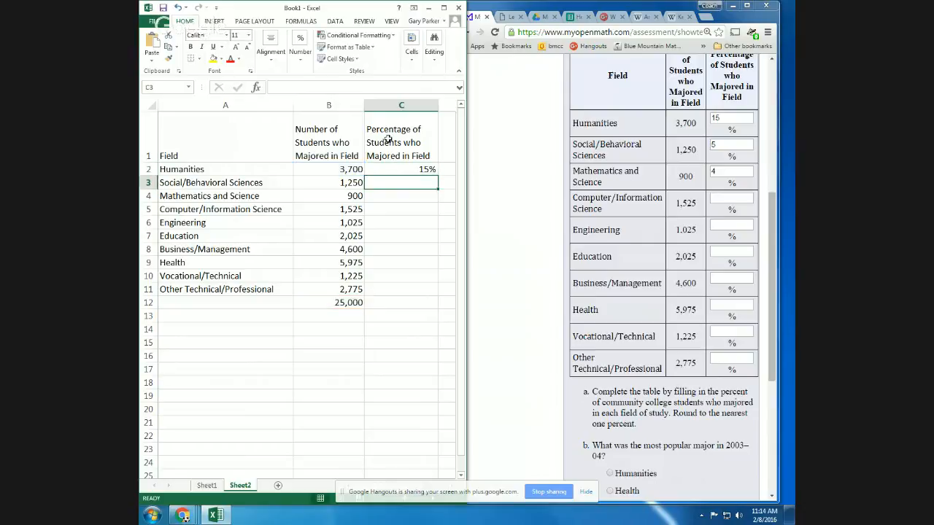
pyautogui.click(410, 167)
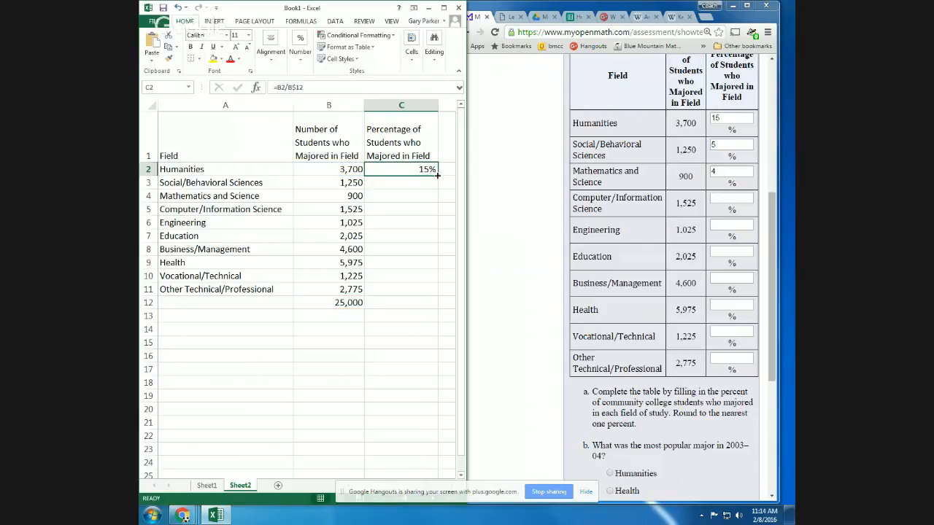
pyautogui.moveTo(436, 176); pyautogui.dragTo(421, 282)
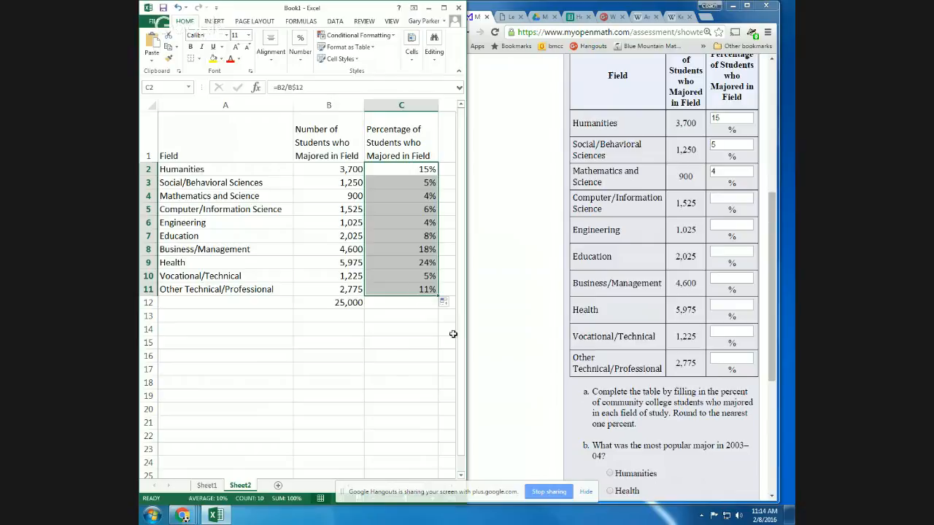